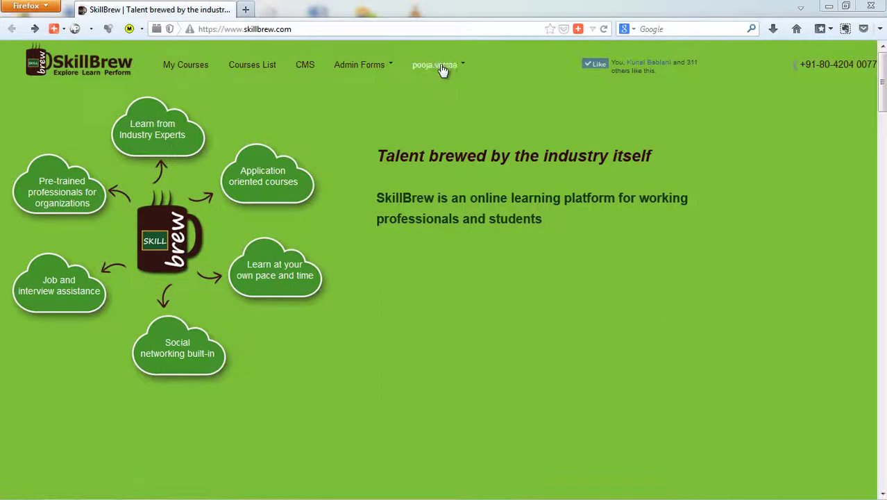
# - Open the site's CMS administration dashboard
pyautogui.click(305, 69)
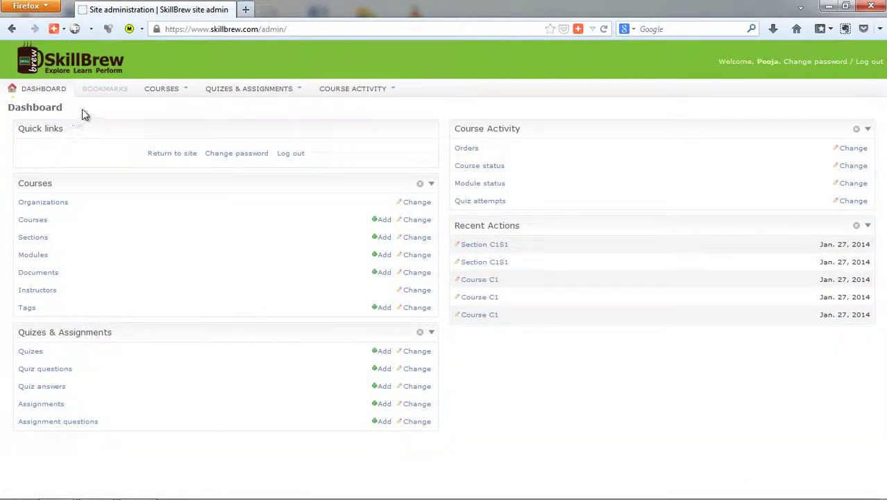
pyautogui.moveTo(163, 94)
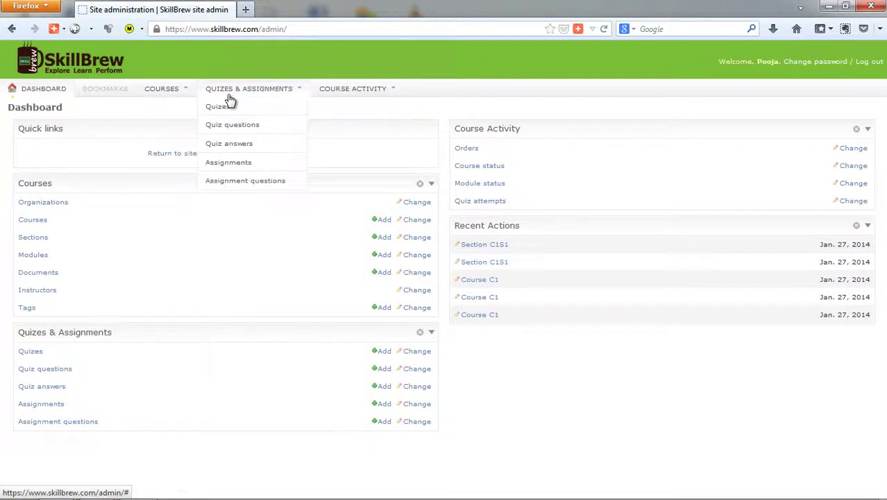
pyautogui.moveTo(330, 95)
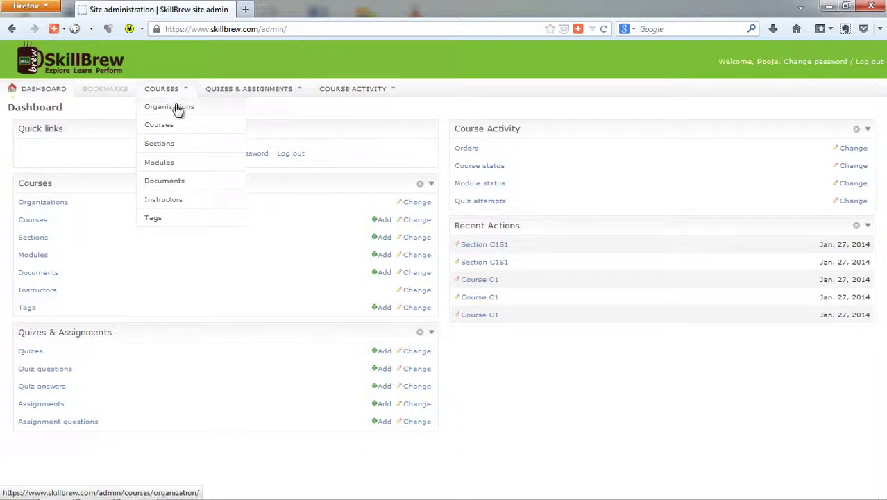
# - Open the SkillBrew organization record for editing, go to its description and save the record
pyautogui.click(177, 110)
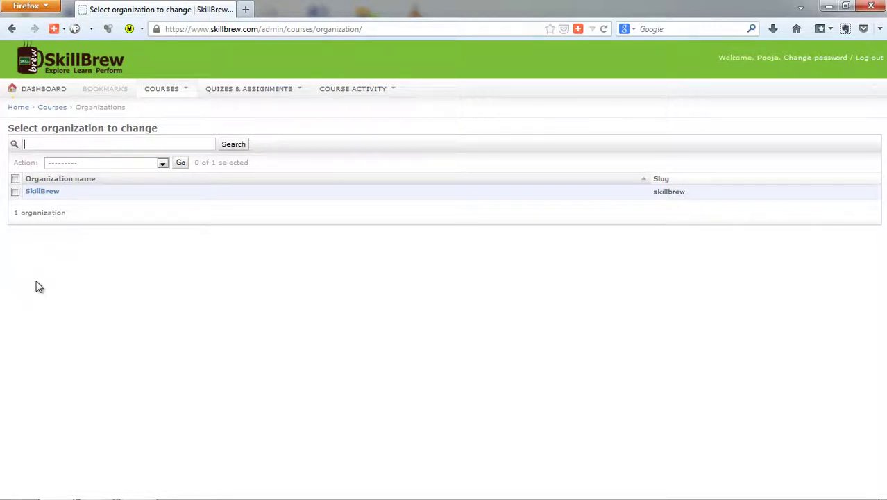
pyautogui.click(42, 192)
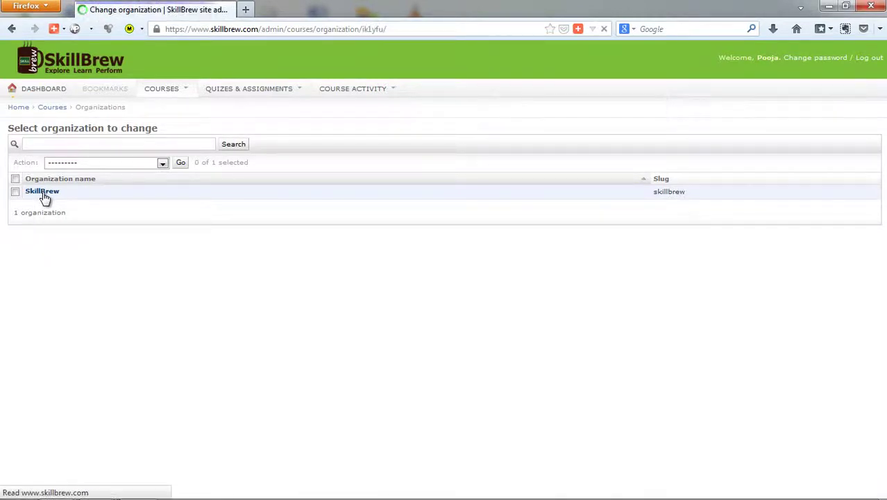
pyautogui.click(95, 236)
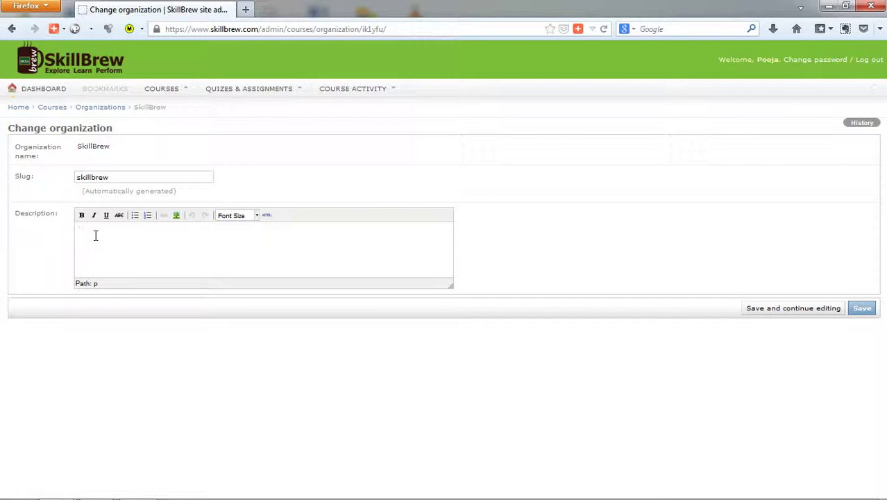
pyautogui.click(857, 310)
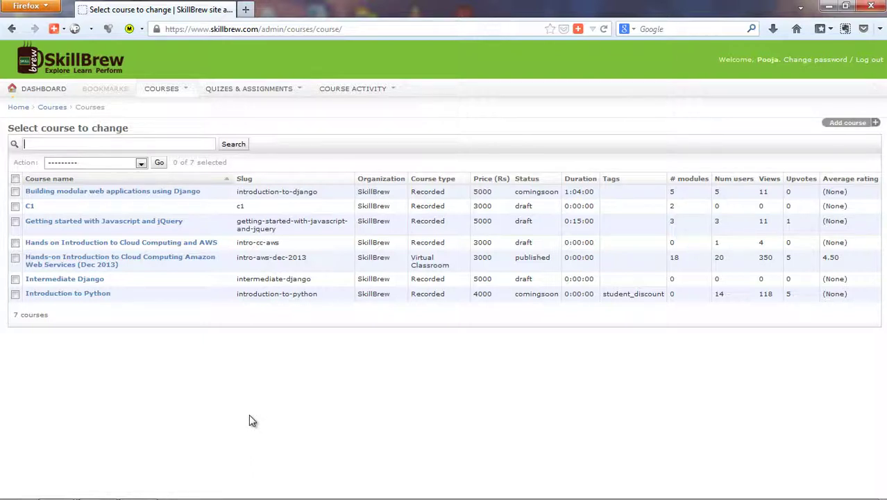
# - Open the second listed instructor's record for editing
pyautogui.click(189, 94)
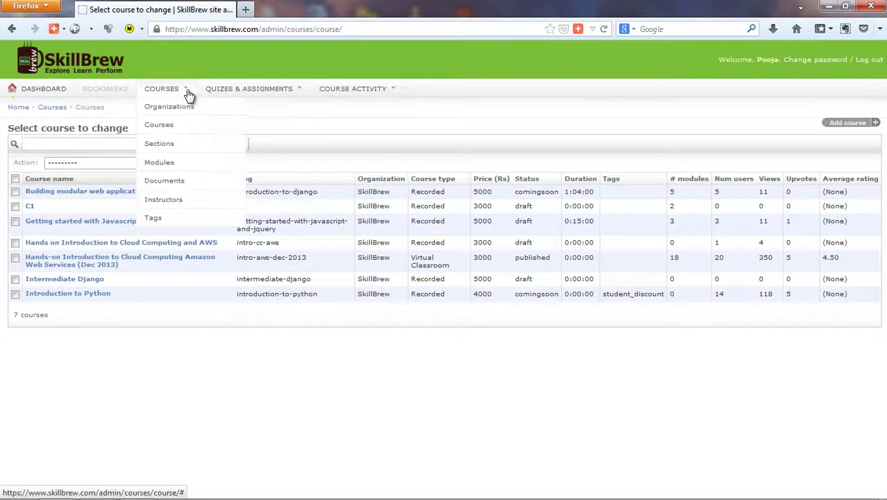
pyautogui.click(166, 202)
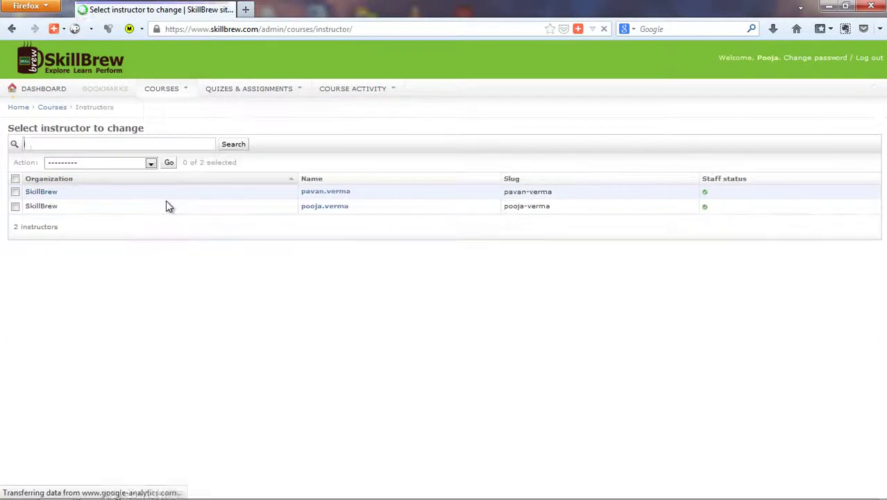
pyautogui.click(331, 212)
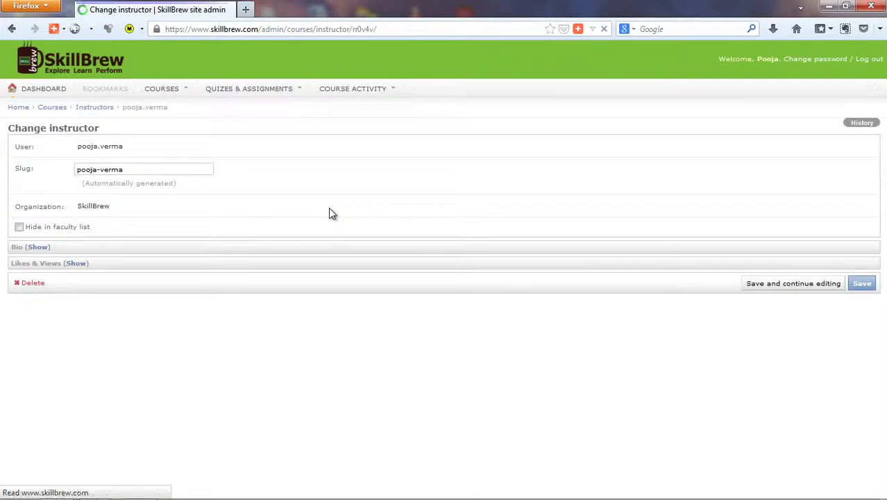
# - Expand the instructor's bio, go through the Twitter handle, LinkedIn profile URL and short bio fields, and save the record
pyautogui.click(36, 247)
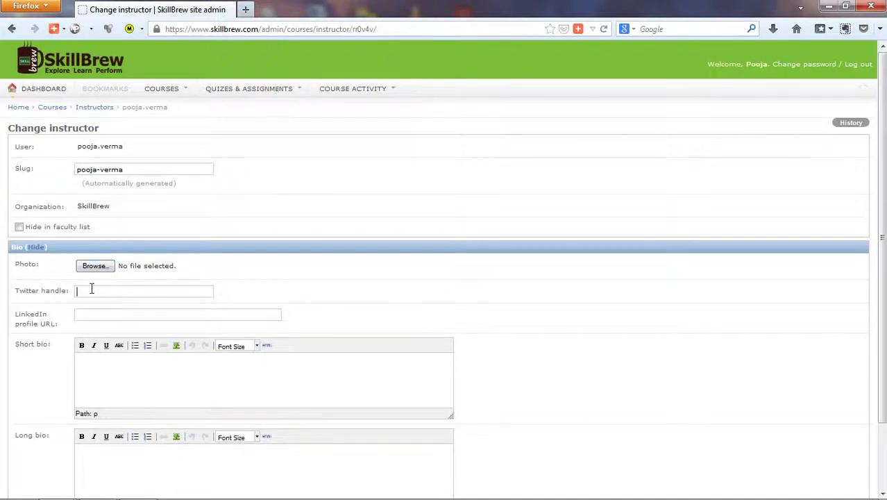
pyautogui.click(88, 315)
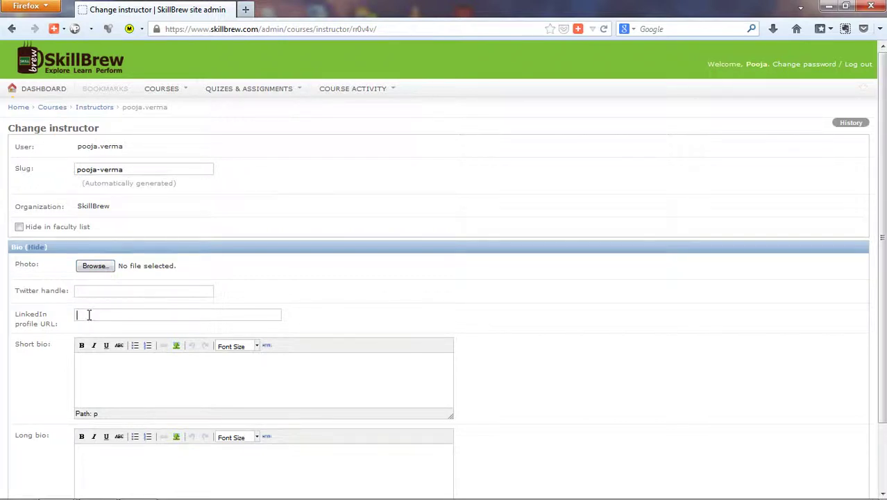
pyautogui.click(95, 373)
pyautogui.scroll(-2, 163, 367)
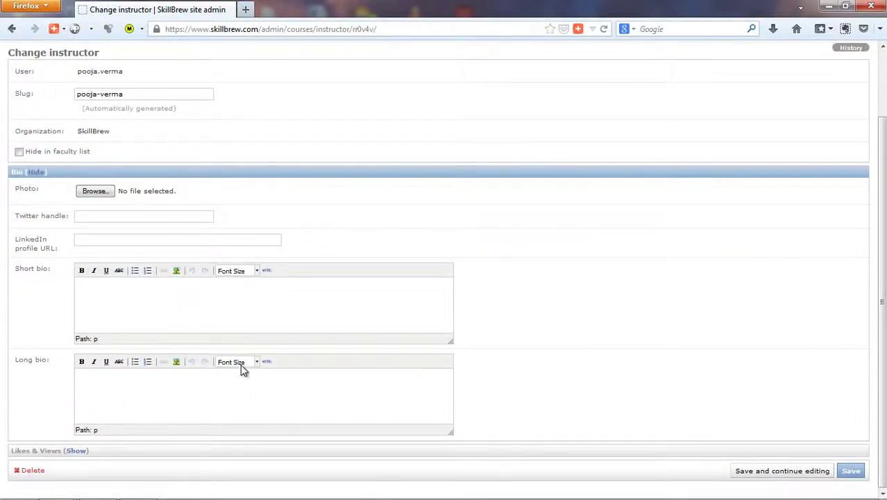
pyautogui.click(850, 472)
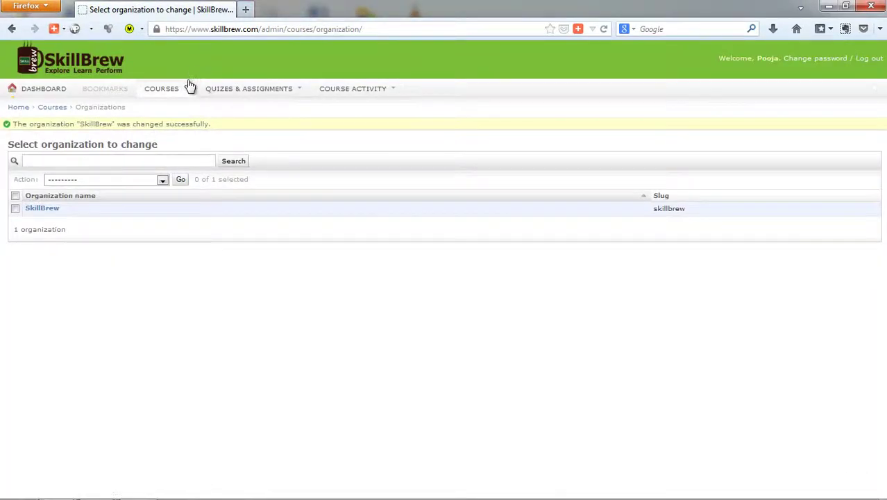
# - Go to the list of courses and start adding a new course
pyautogui.moveTo(189, 86)
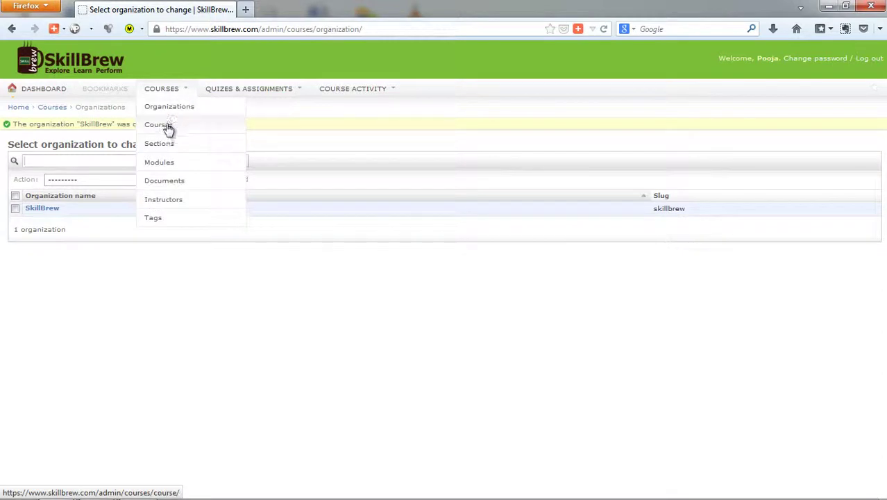
pyautogui.click(169, 126)
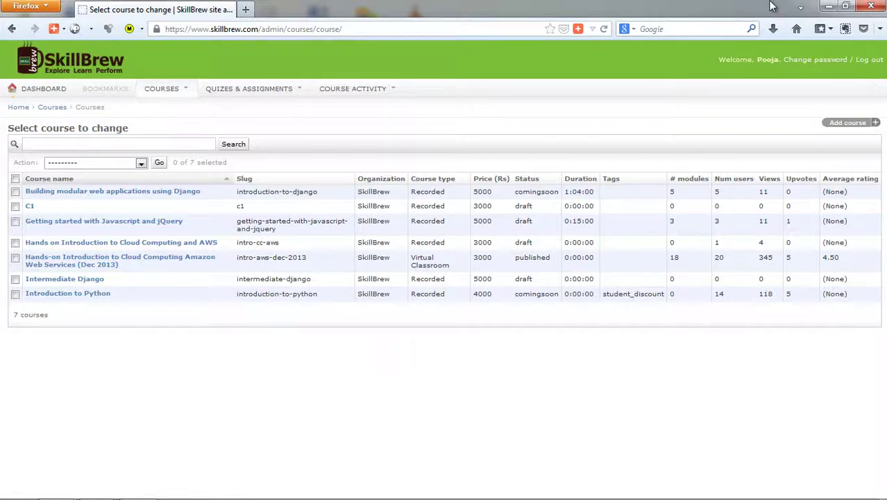
pyautogui.click(862, 131)
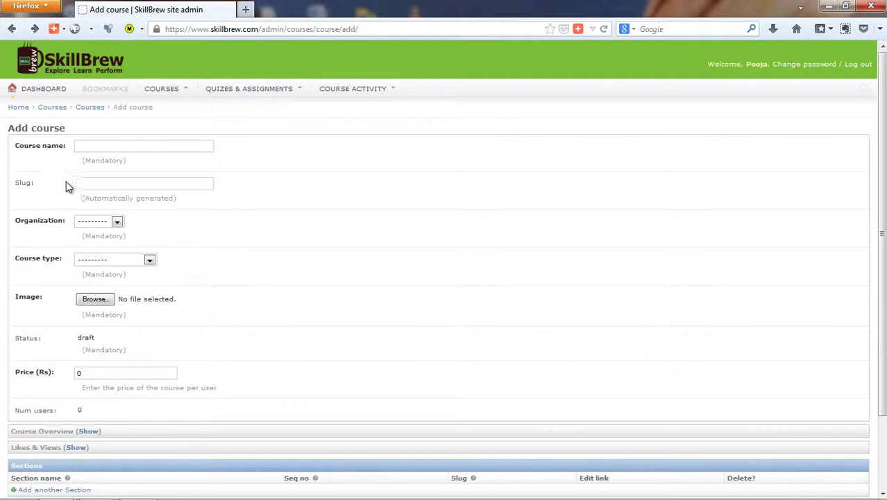
# - Name the course C1, assign it to the SkillBrew organization and set its course type to Recorded
pyautogui.write('c')
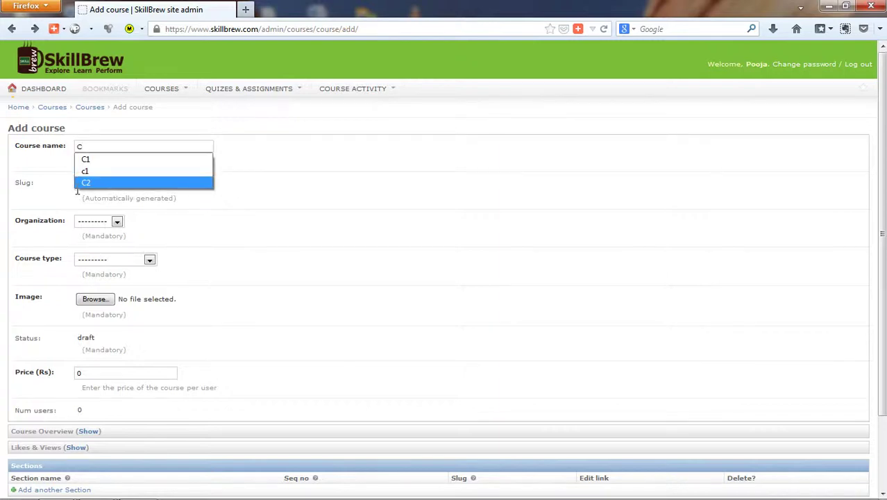
pyautogui.click(187, 160)
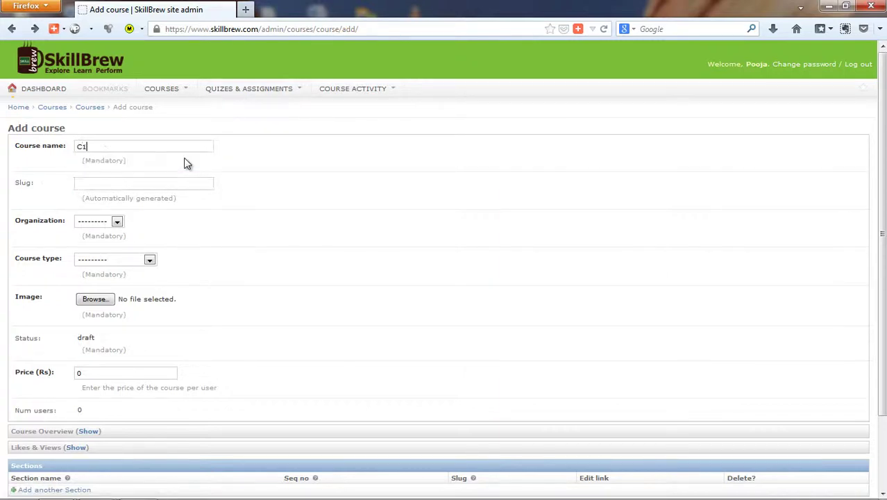
pyautogui.click(118, 222)
pyautogui.click(104, 242)
pyautogui.click(150, 260)
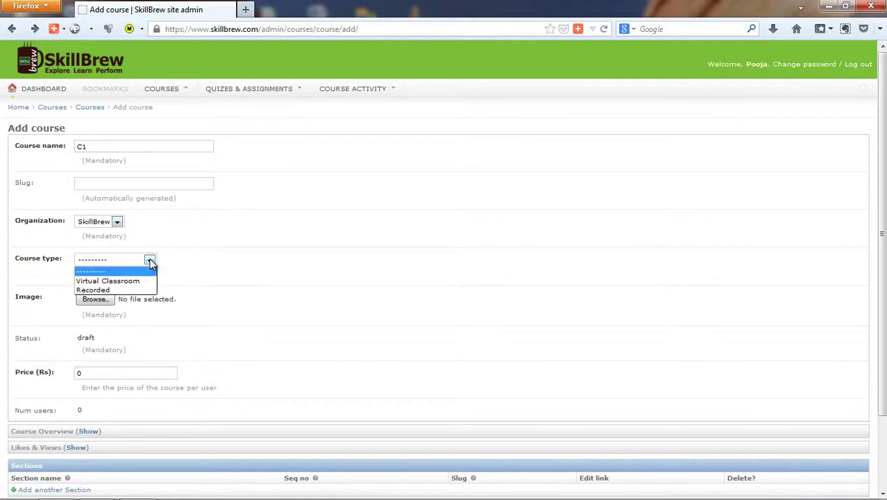
pyautogui.click(126, 287)
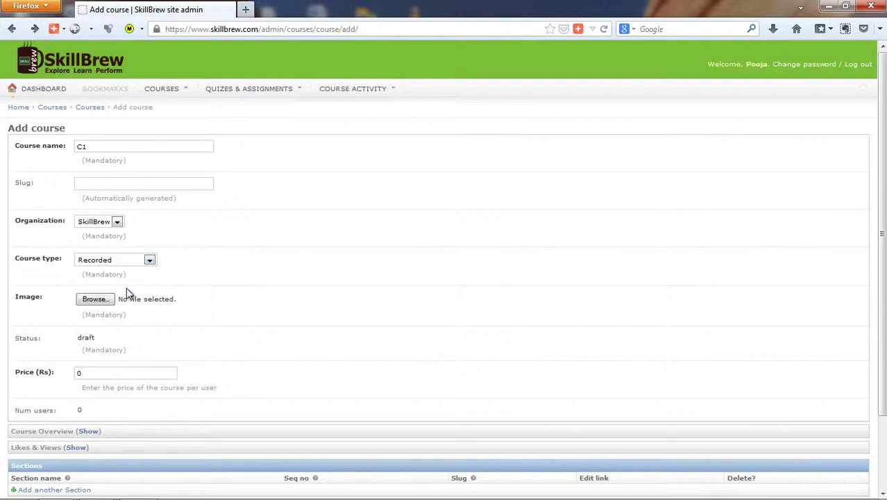
# - Choose Tulips.jpg as the course image and set the price to 3000 Rs
pyautogui.click(127, 292)
pyautogui.click(93, 375)
pyautogui.press('BackSpace')
pyautogui.write('3')
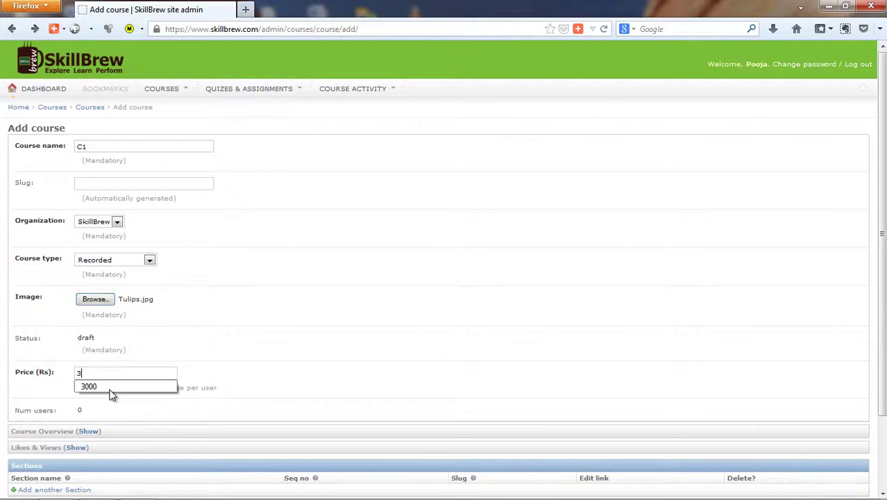
pyautogui.write('000')
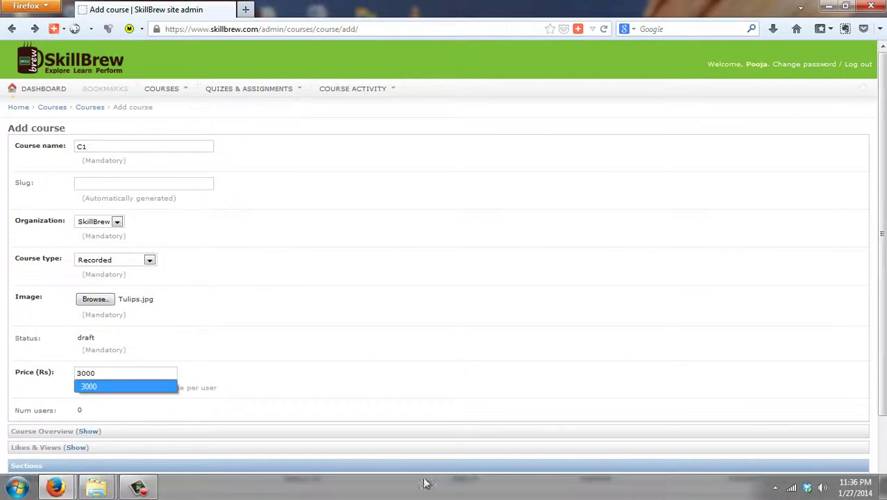
# - Expand the course overview and assign the last of the available instructors to the course
pyautogui.scroll(-3, 124, 385)
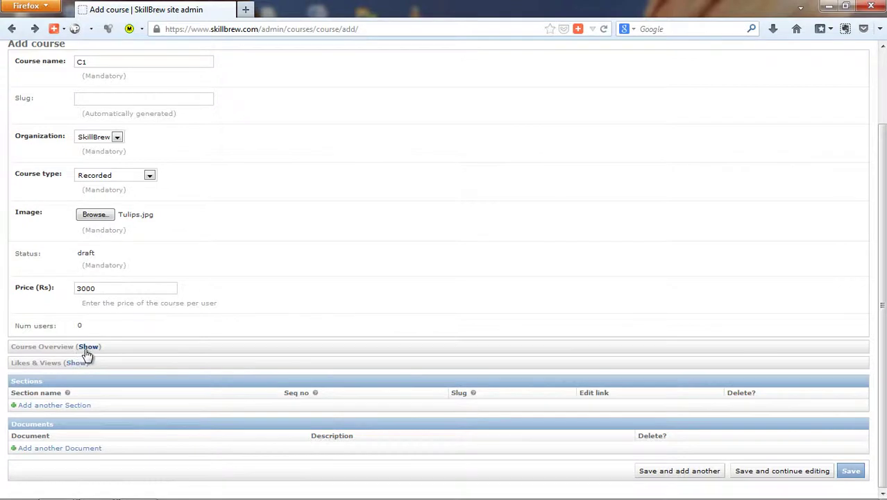
pyautogui.click(88, 347)
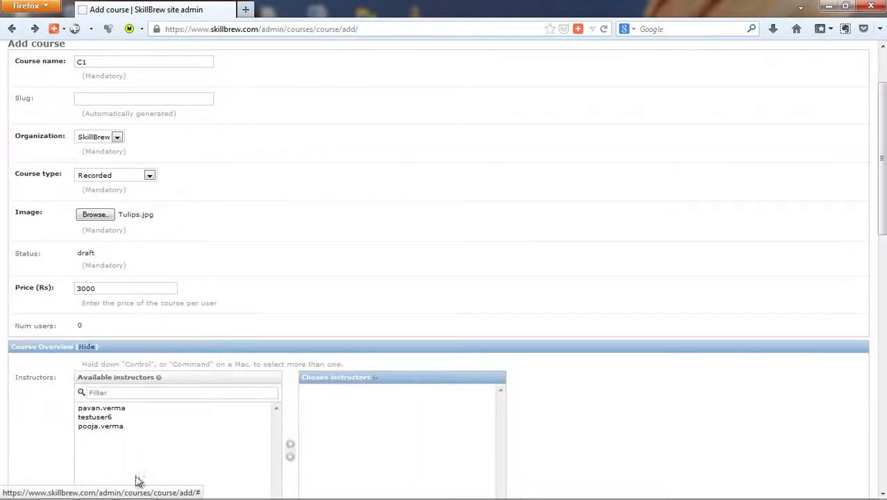
pyautogui.doubleClick(109, 427)
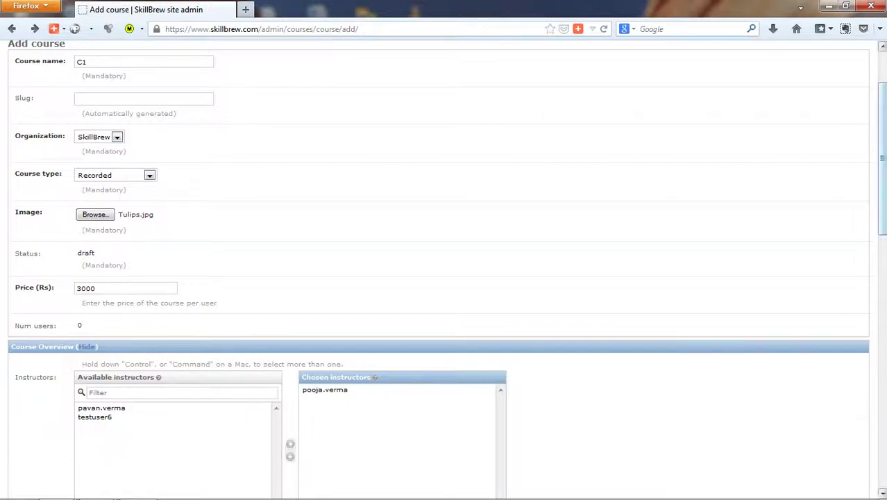
# - Add a section named C1S1 with sequence number 1 and save the course, keeping it open for editing
pyautogui.moveTo(882, 220); pyautogui.dragTo(819, 351)
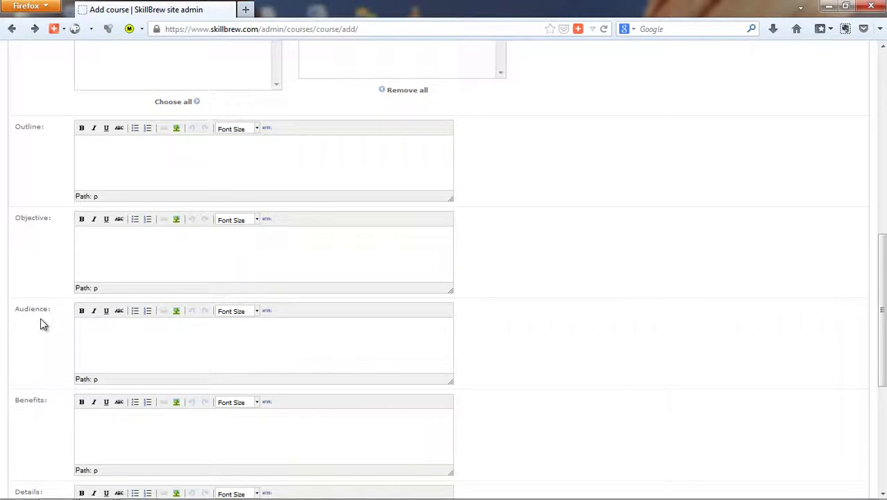
pyautogui.scroll(-3, 42, 324)
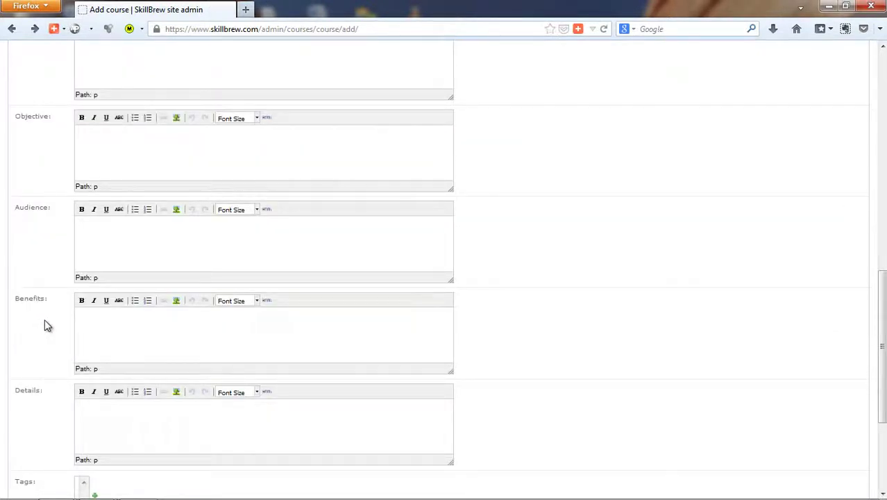
pyautogui.scroll(-5, 44, 324)
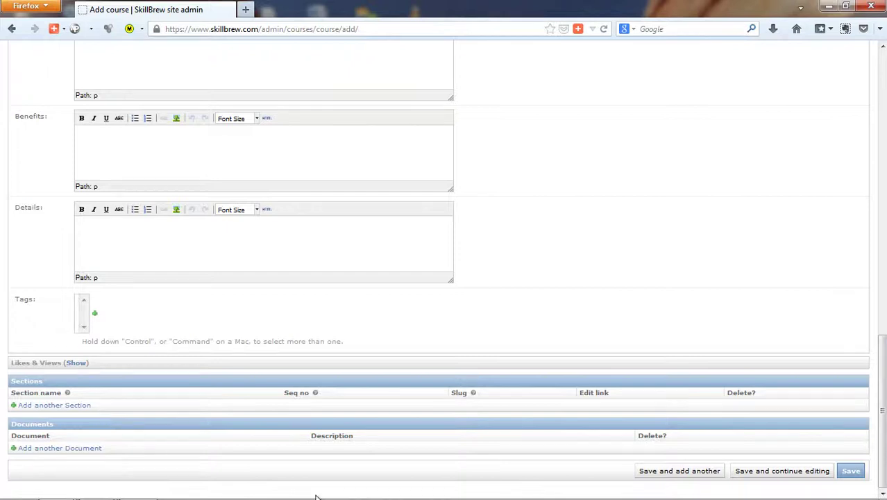
pyautogui.click(39, 406)
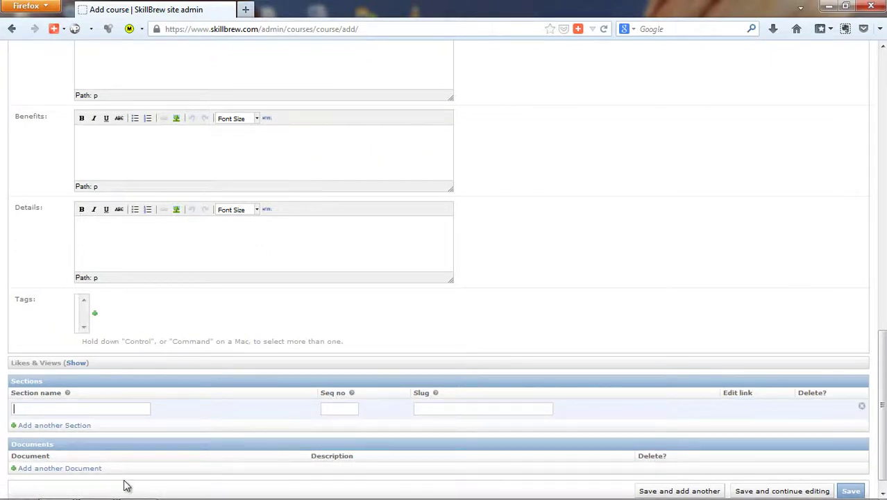
pyautogui.write('C')
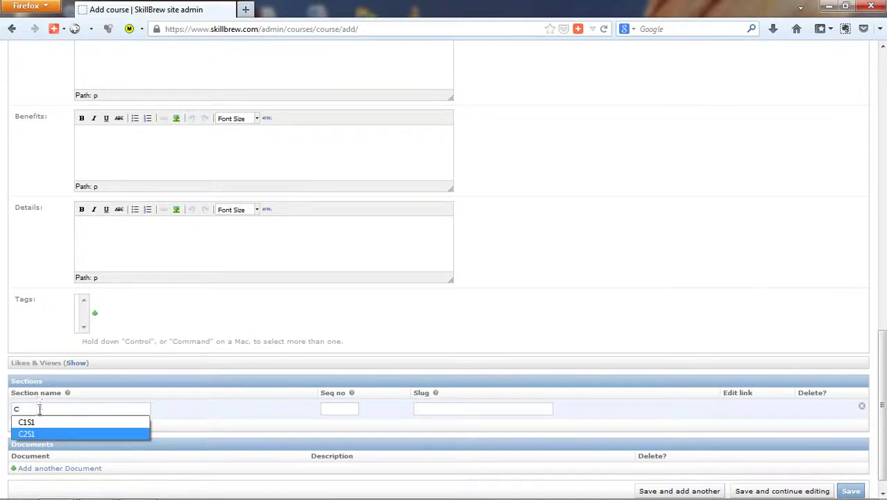
pyautogui.press('Down')
pyautogui.press('Return')
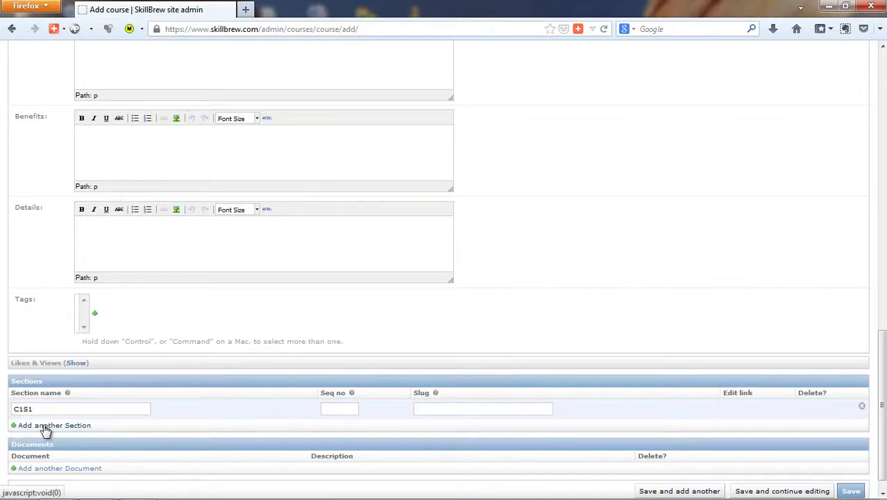
pyautogui.click(343, 408)
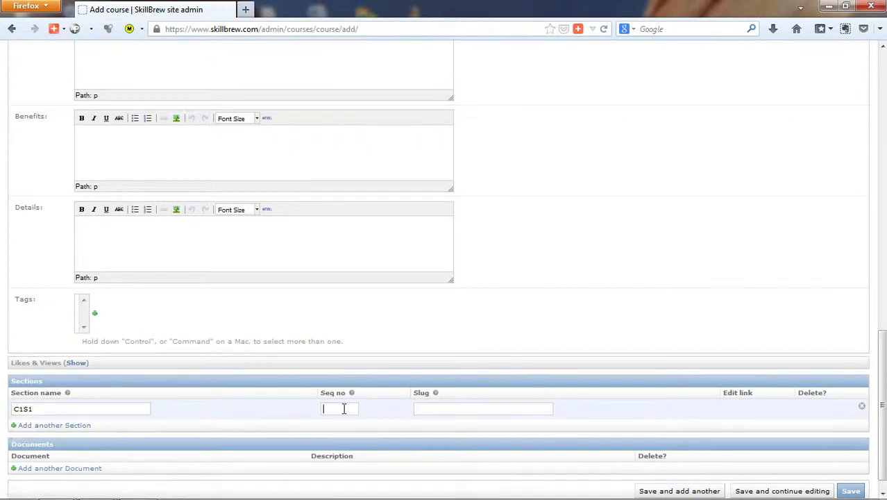
pyautogui.write('1')
pyautogui.click(340, 422)
pyautogui.scroll(-1, 454, 418)
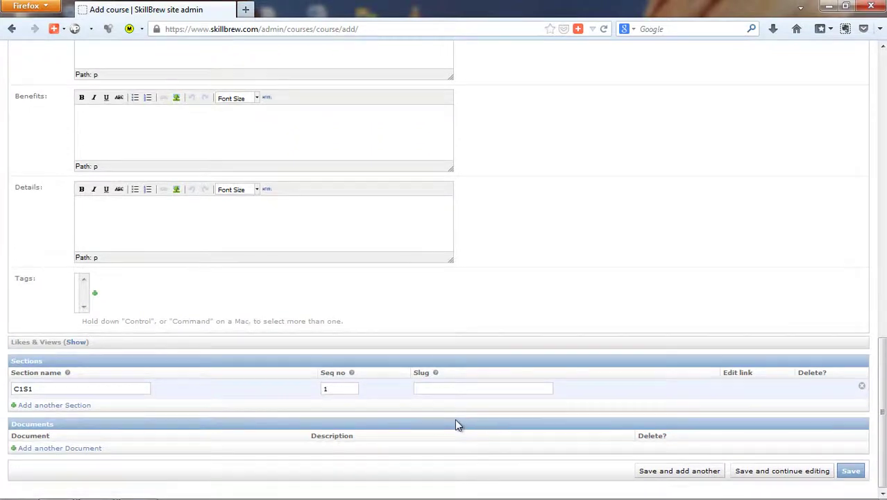
pyautogui.click(768, 474)
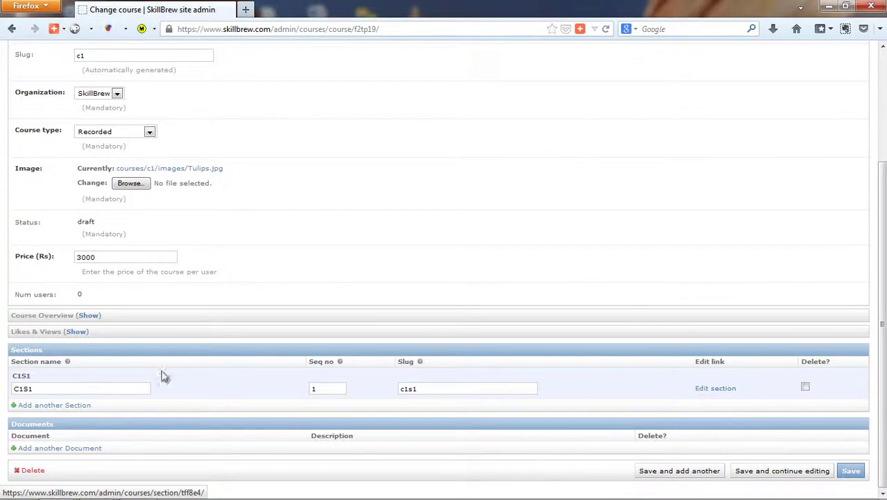
# - Add a section named C1S2 with sequence number 2 to the course and save it, keeping the course open for editing
pyautogui.click(83, 405)
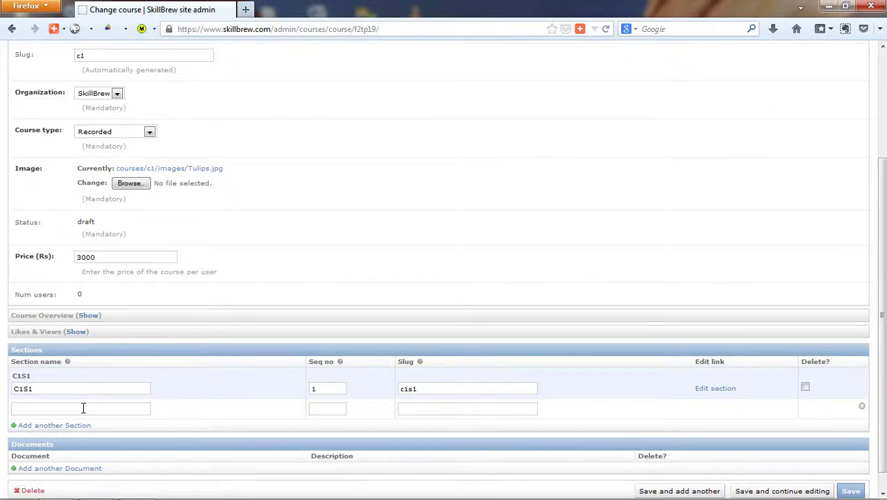
pyautogui.click(84, 408)
pyautogui.write('C')
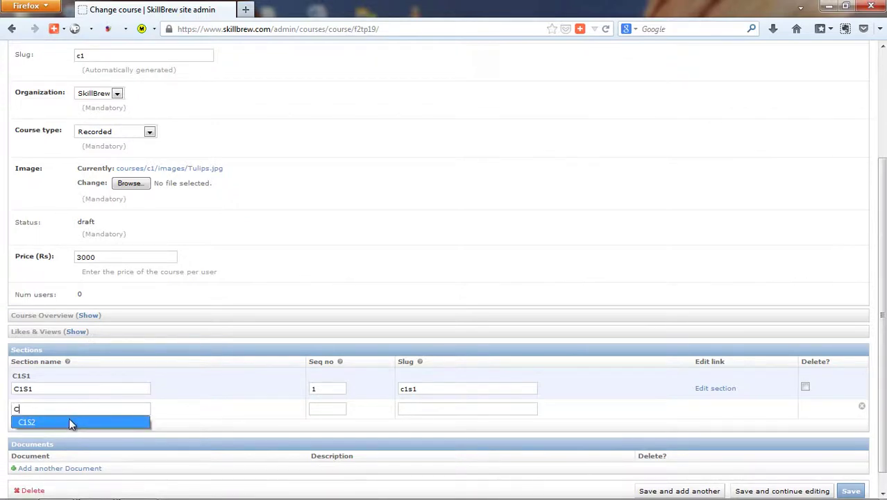
pyautogui.click(70, 422)
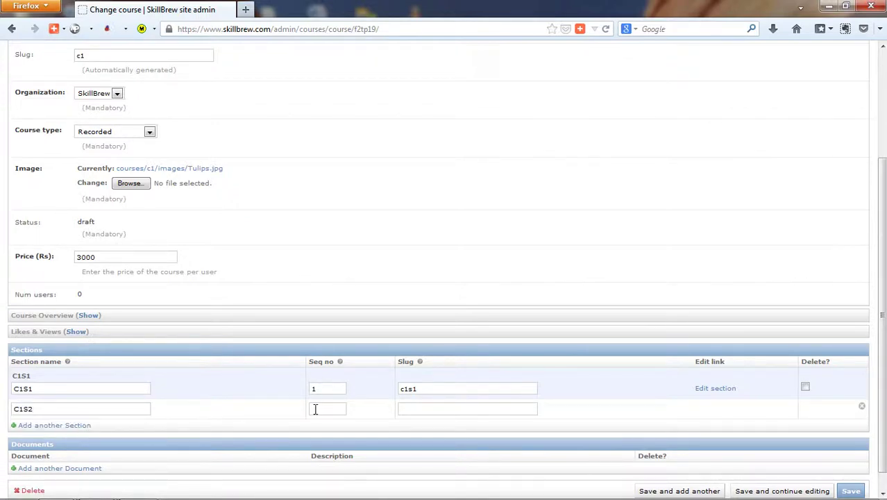
pyautogui.click(315, 409)
pyautogui.write('2')
pyautogui.click(323, 419)
pyautogui.click(777, 491)
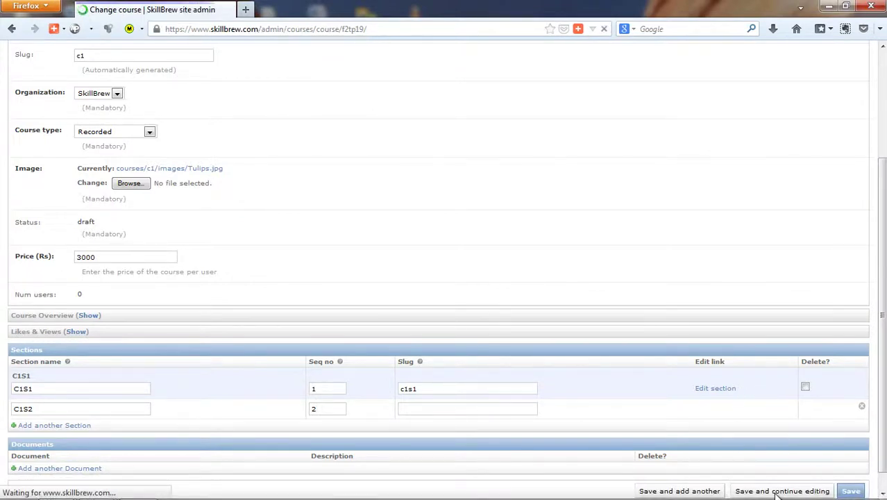
# - Open the edit page of section C1S1 in a new browser tab and switch to it
pyautogui.scroll(-5, 427, 351)
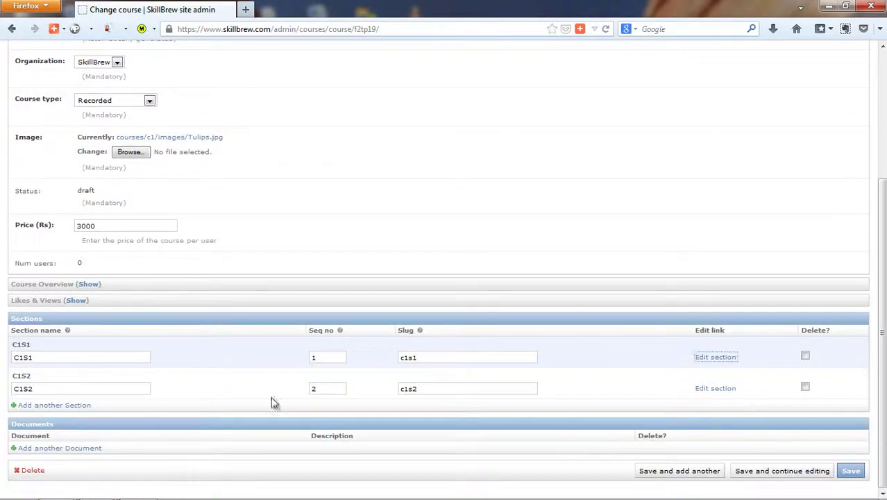
pyautogui.rightClick(725, 358)
pyautogui.click(787, 159)
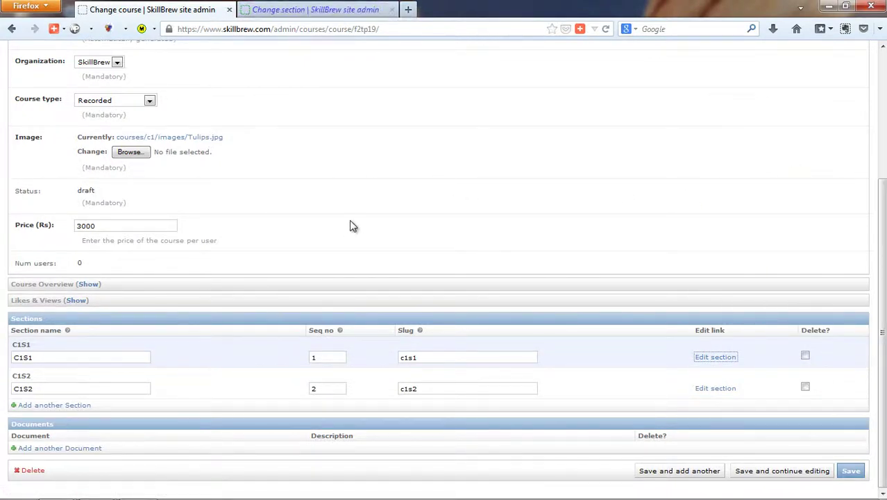
pyautogui.click(322, 13)
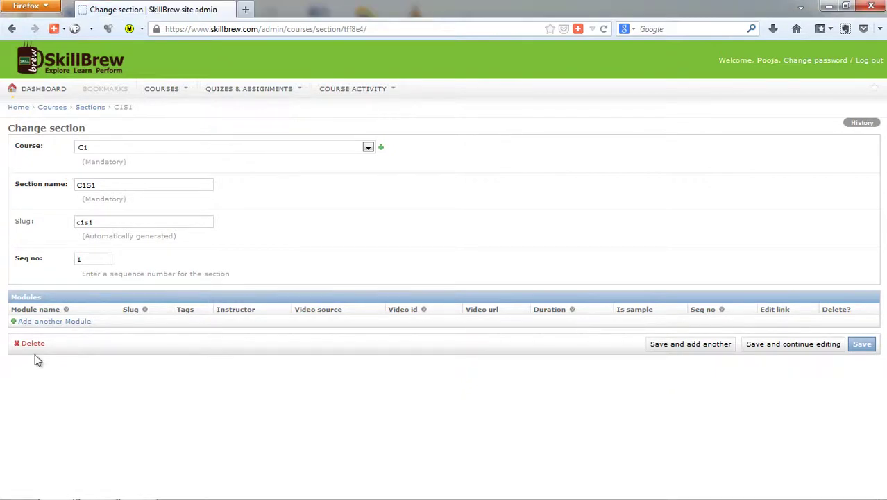
# - Add a module named C1S1M1 to section C1S1 and assign the instructor matching the signed-in account
pyautogui.click(68, 321)
pyautogui.click(69, 334)
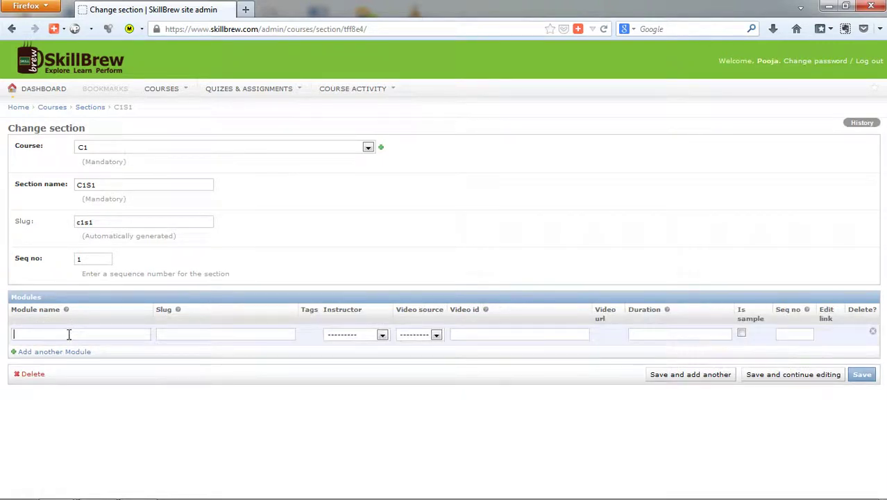
pyautogui.write('C')
pyautogui.click(71, 347)
pyautogui.click(382, 334)
pyautogui.click(378, 368)
# - Set the video source of module C1S1M1 to youtube and enter the video id YWAJkLJsAQA
pyautogui.click(436, 335)
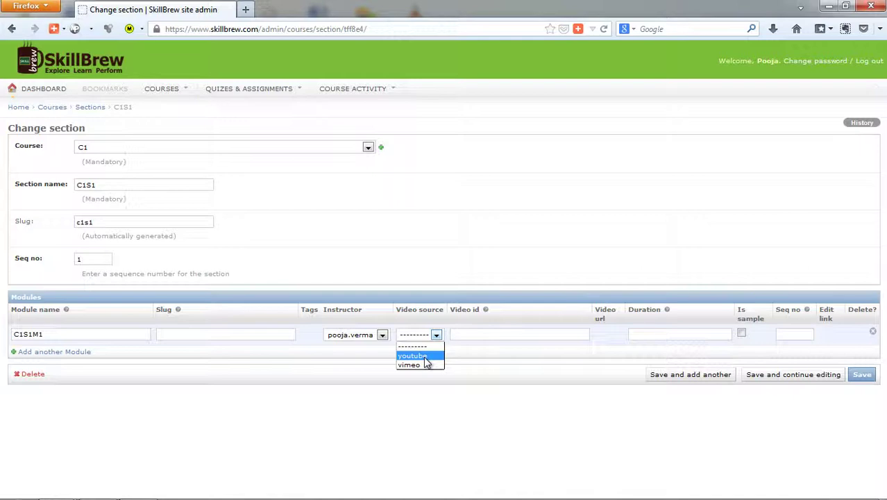
pyautogui.click(475, 335)
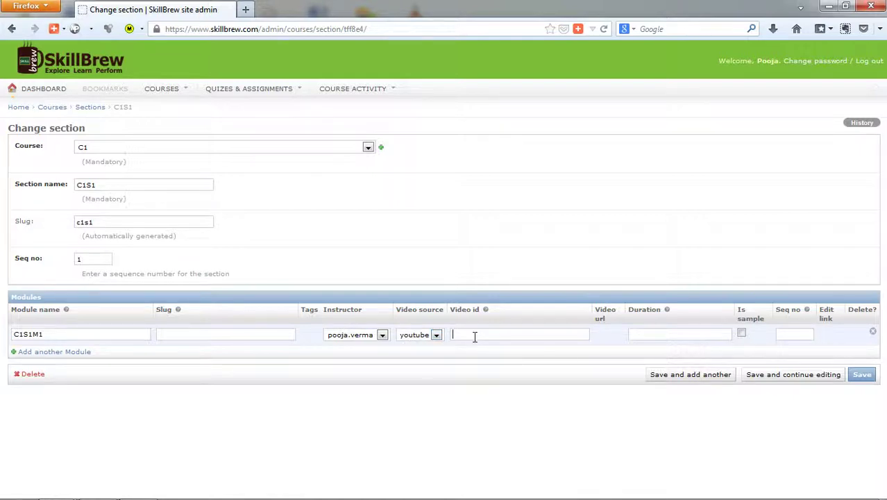
pyautogui.write('YWAJkLJsAQA')
# - Give module C1S1M1 a duration of 0:00:00 and sequence number 1, and save the section, keeping it open for editing
pyautogui.click(667, 333)
pyautogui.write('0')
pyautogui.click(666, 347)
pyautogui.click(788, 330)
pyautogui.write('1')
pyautogui.click(787, 349)
pyautogui.click(793, 375)
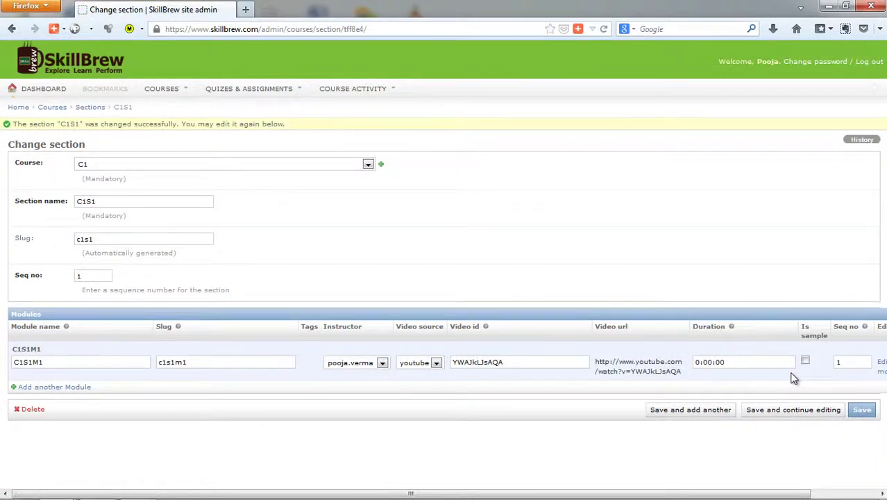
# - Add a second module named C1S1M2 to the section and assign the same instructor as for C1S1M1
pyautogui.hscroll(2, 752, 491)
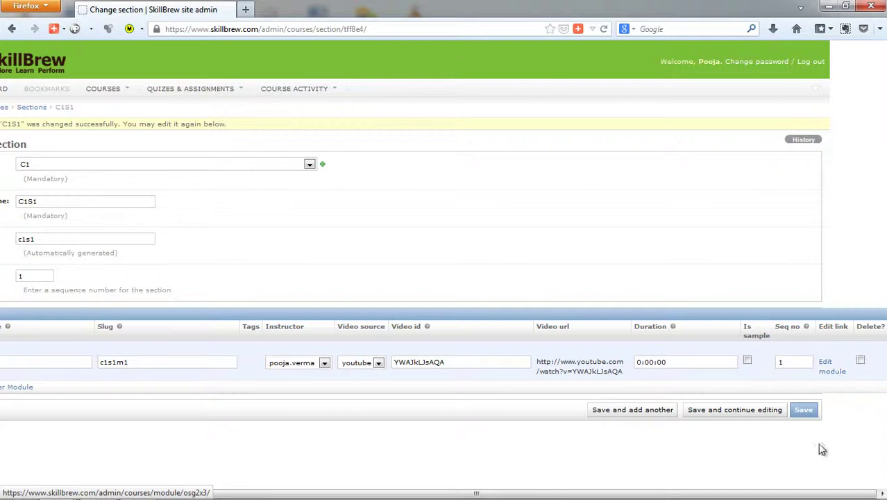
pyautogui.moveTo(826, 494); pyautogui.dragTo(759, 493)
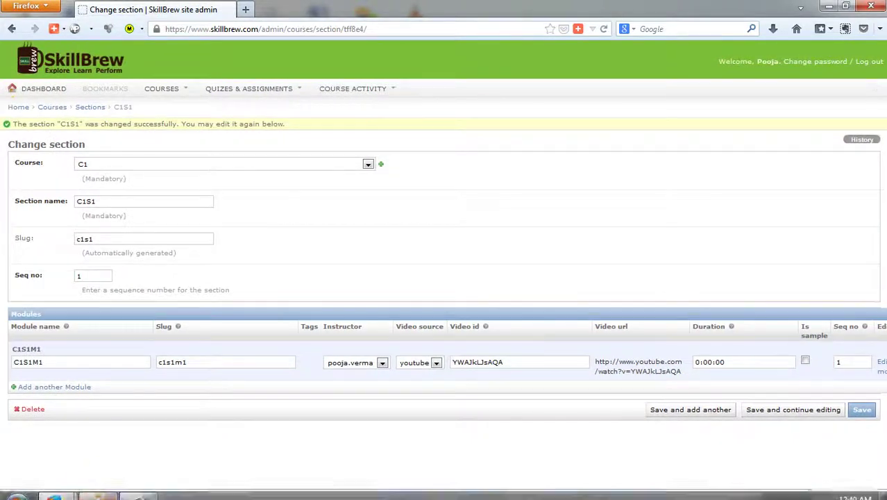
pyautogui.click(55, 386)
pyautogui.click(55, 390)
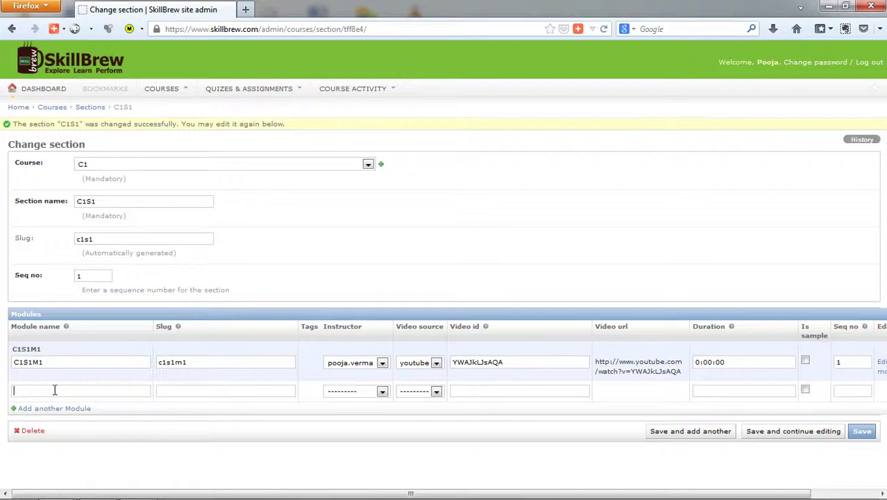
pyautogui.write('C')
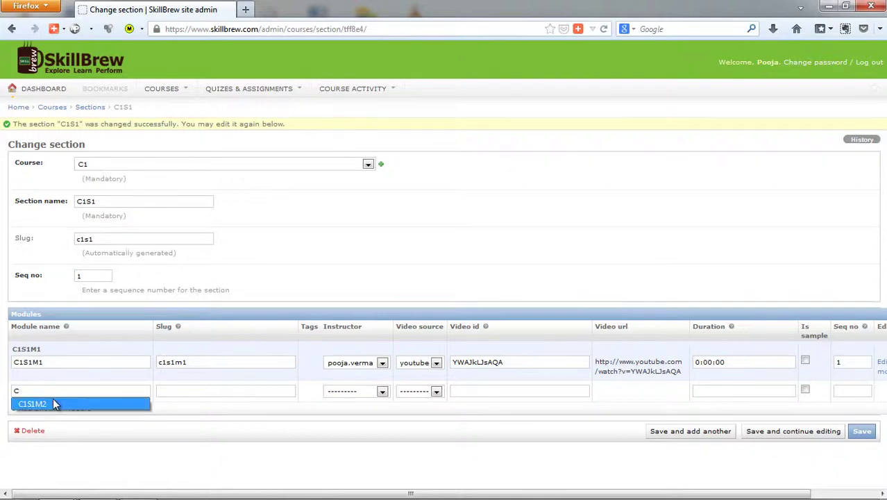
pyautogui.click(53, 402)
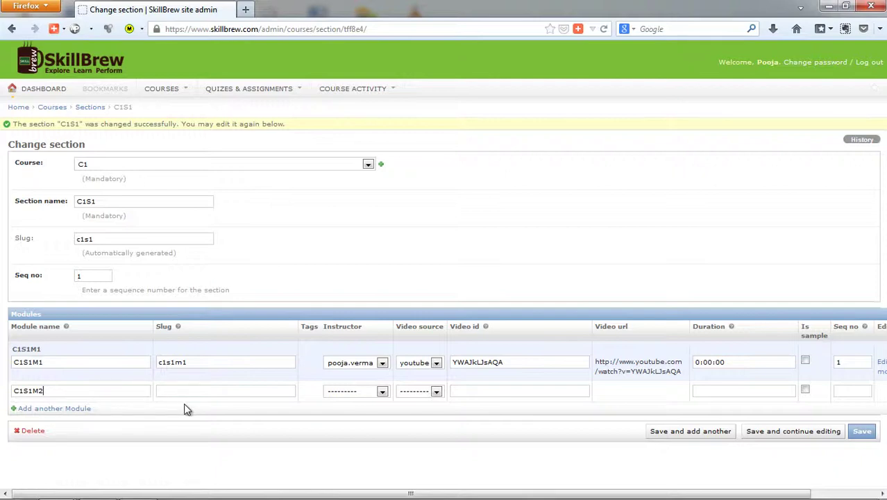
pyautogui.click(382, 393)
pyautogui.click(381, 419)
# - Set the video source of module C1S1M2 to vimeo and enter the video id 82002213
pyautogui.click(436, 392)
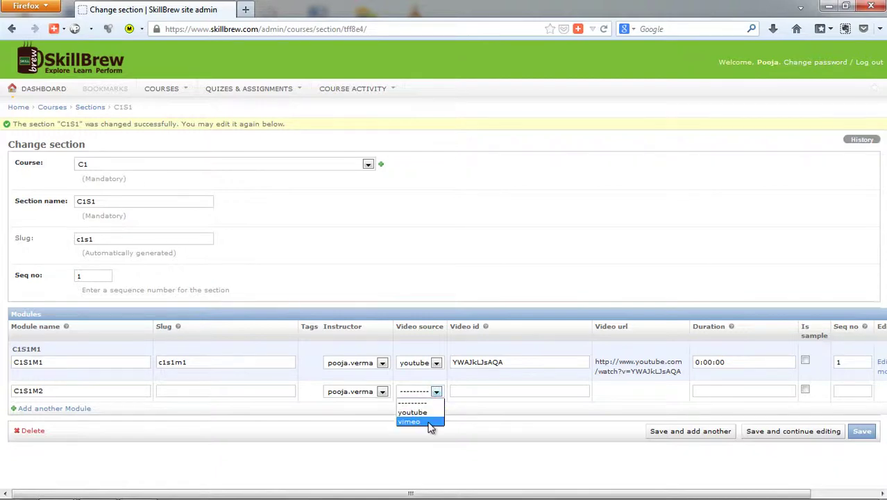
pyautogui.click(430, 421)
pyautogui.click(487, 392)
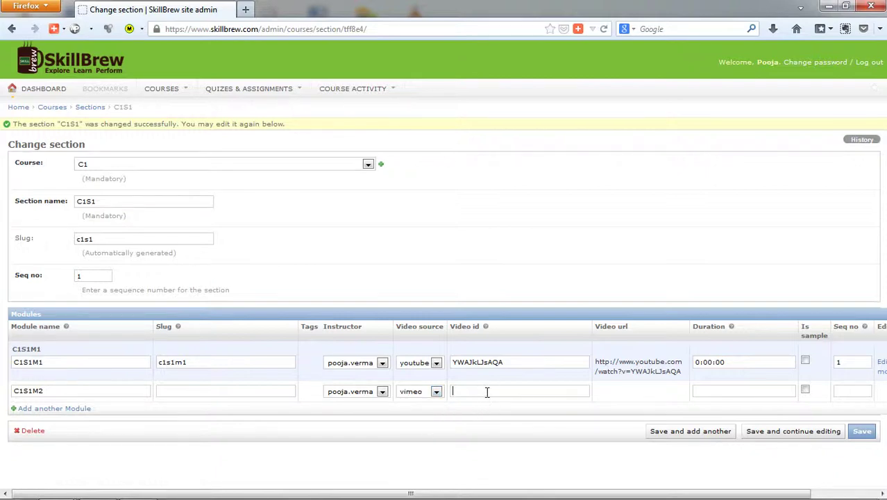
pyautogui.write('8')
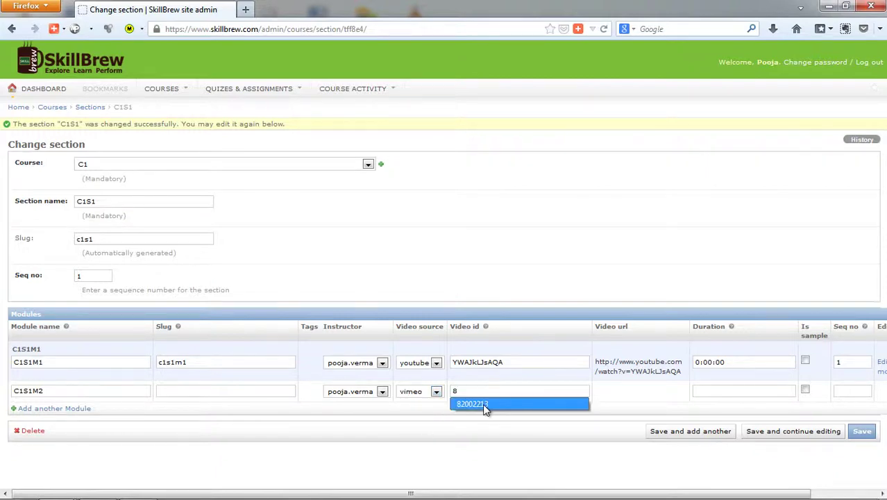
pyautogui.click(482, 403)
# - Give module C1S1M2 a duration of 0:00:00 and sequence number 2, and save the section, keeping it open for editing
pyautogui.click(717, 390)
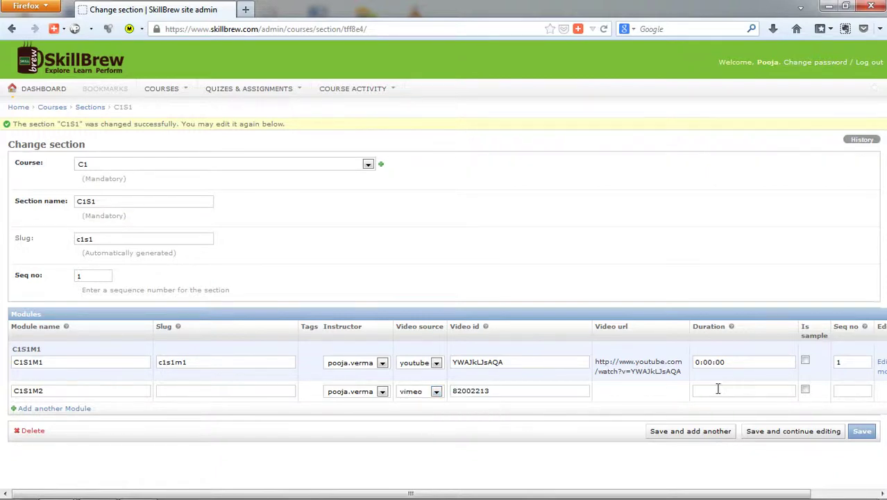
pyautogui.write('0')
pyautogui.click(715, 403)
pyautogui.click(864, 392)
pyautogui.write('2')
pyautogui.click(802, 432)
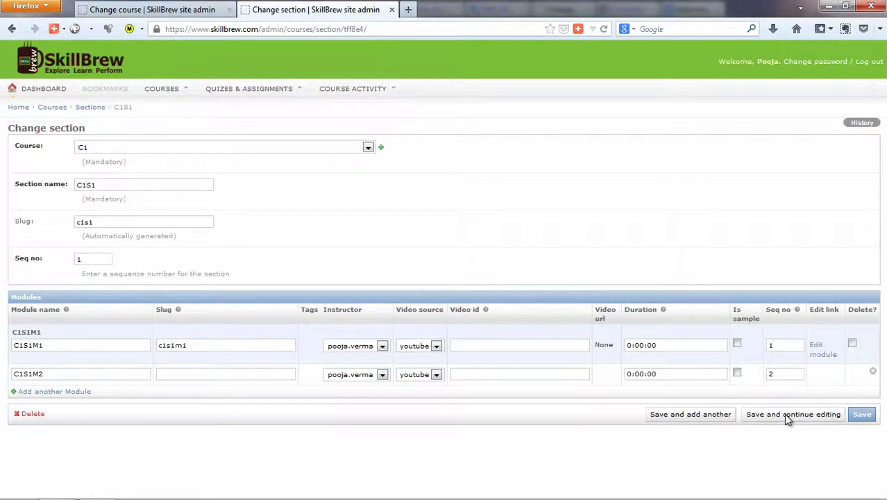
pyautogui.click(788, 415)
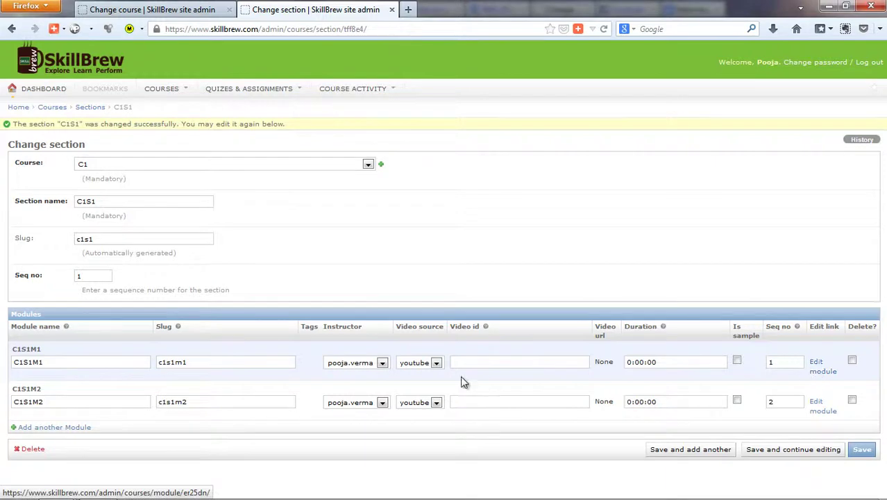
# - Open the edit page of module C1S1M1 in a new browser tab and switch to it
pyautogui.click(47, 365)
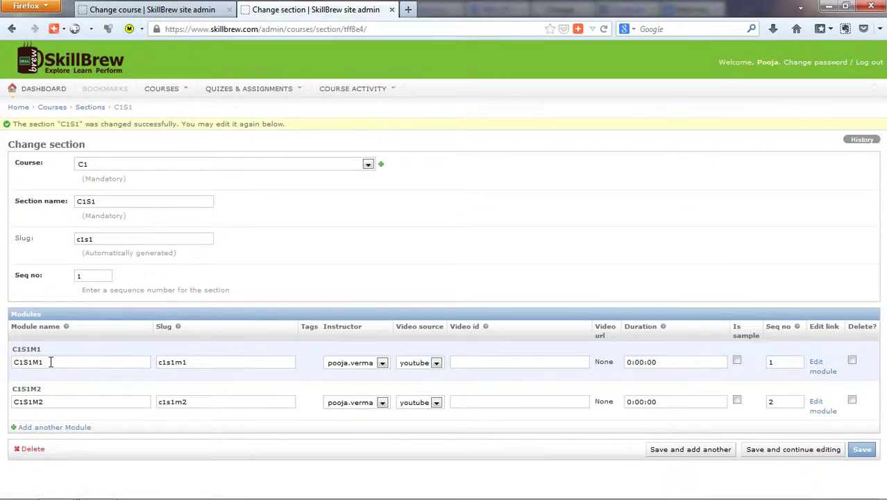
pyautogui.rightClick(816, 362)
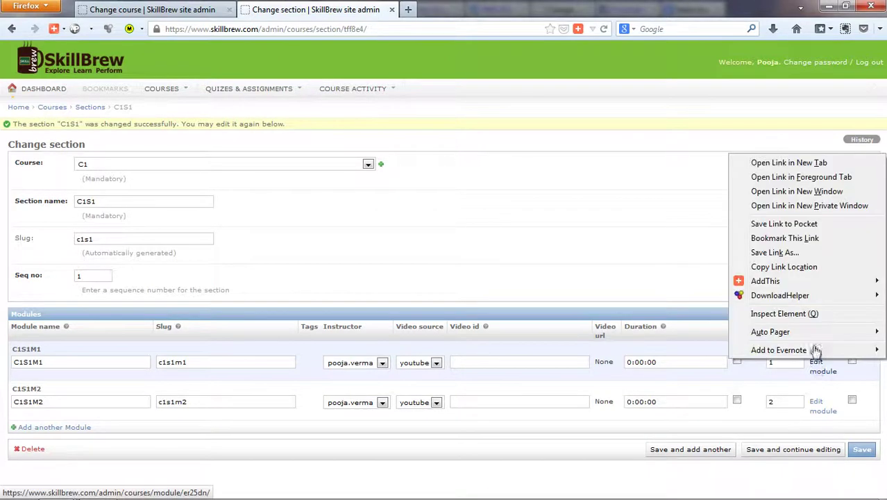
pyautogui.click(782, 162)
pyautogui.click(467, 14)
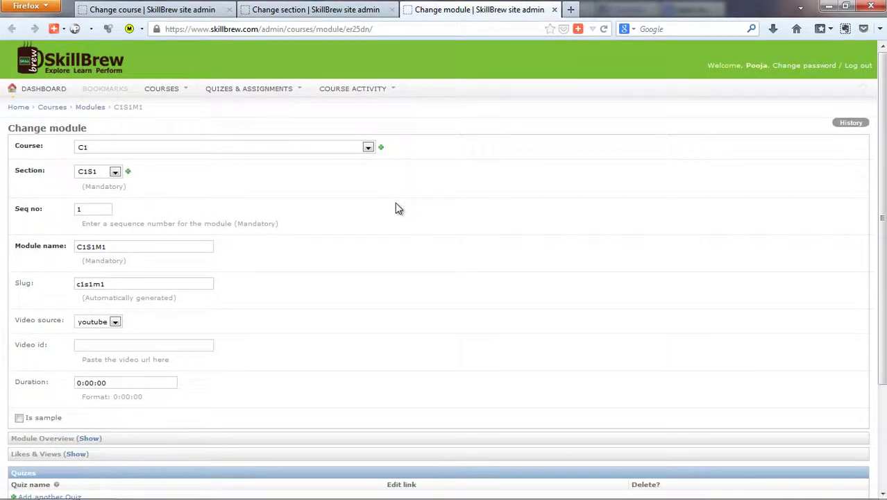
# - Add a quiz named C1S1M1Q1 to module C1S1M1 and save the module, keeping it open for editing
pyautogui.scroll(-1, 395, 203)
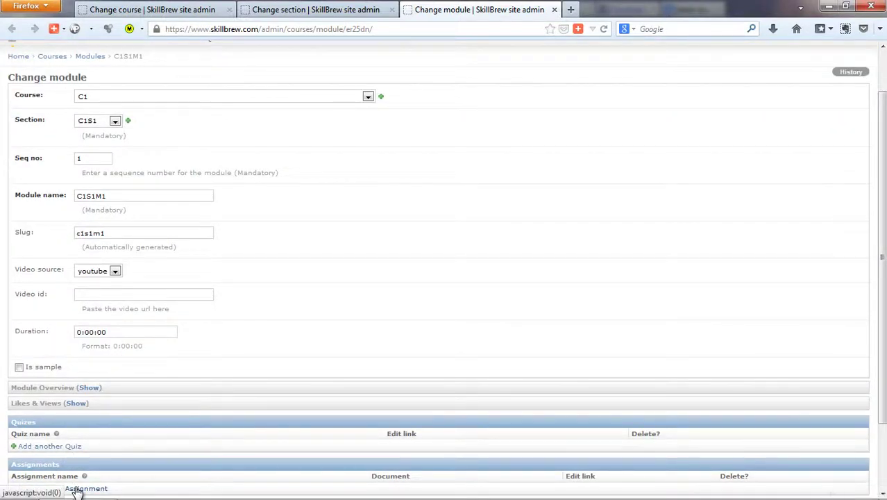
pyautogui.scroll(-1, 80, 485)
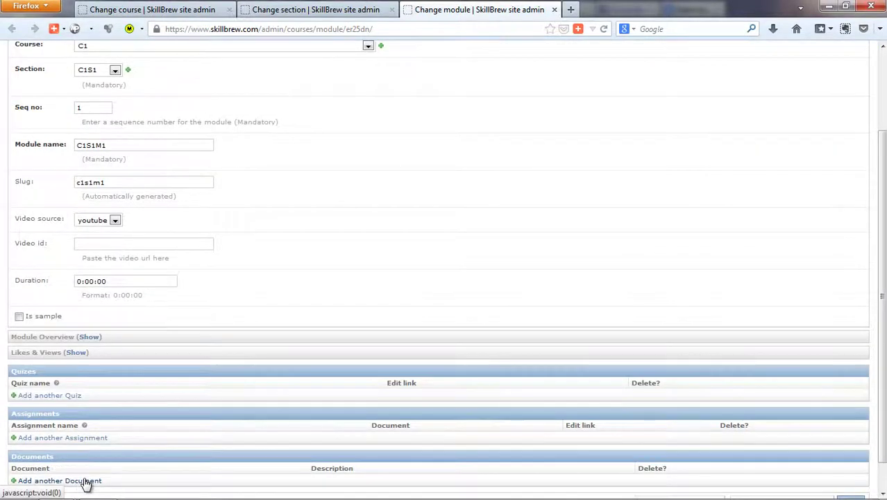
pyautogui.scroll(-1, 85, 483)
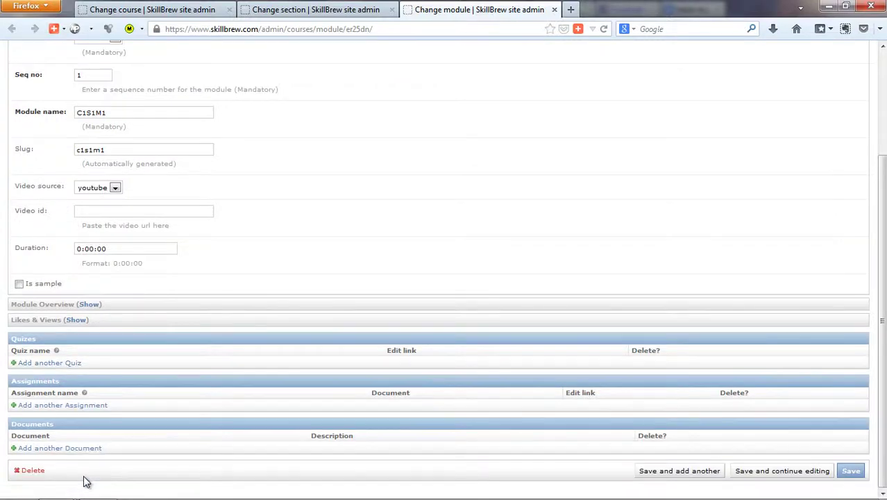
pyautogui.click(65, 363)
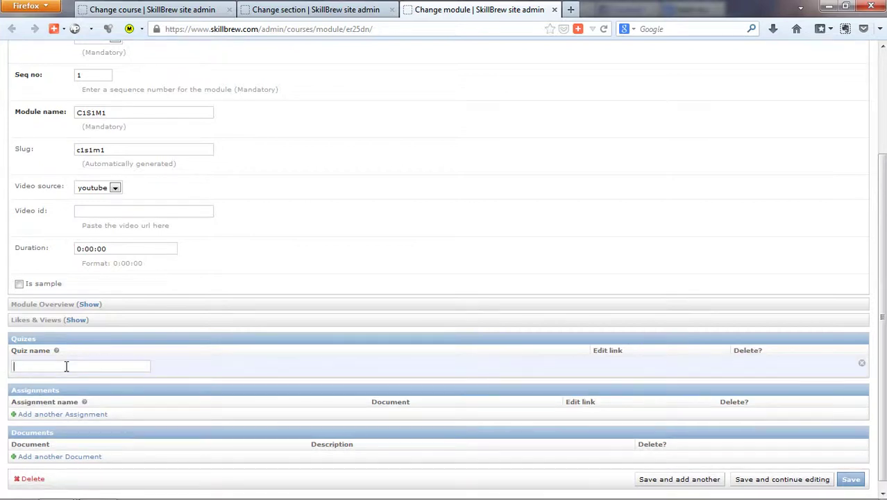
pyautogui.write('c')
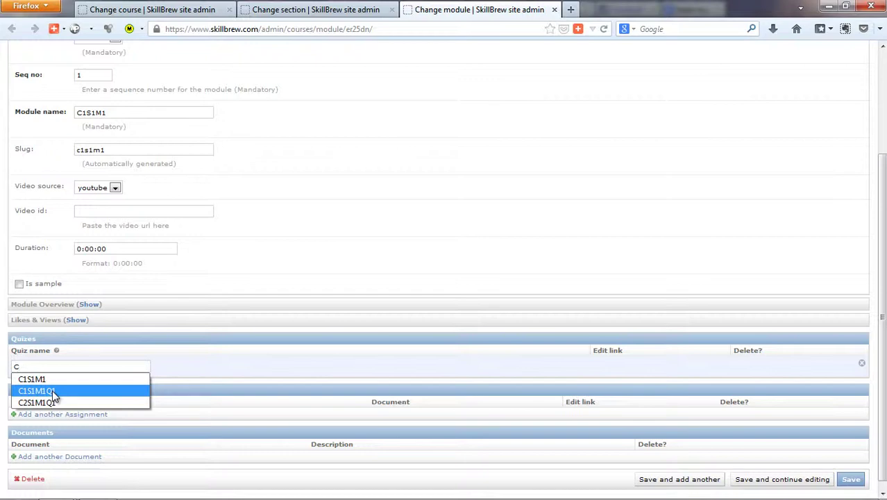
pyautogui.click(52, 389)
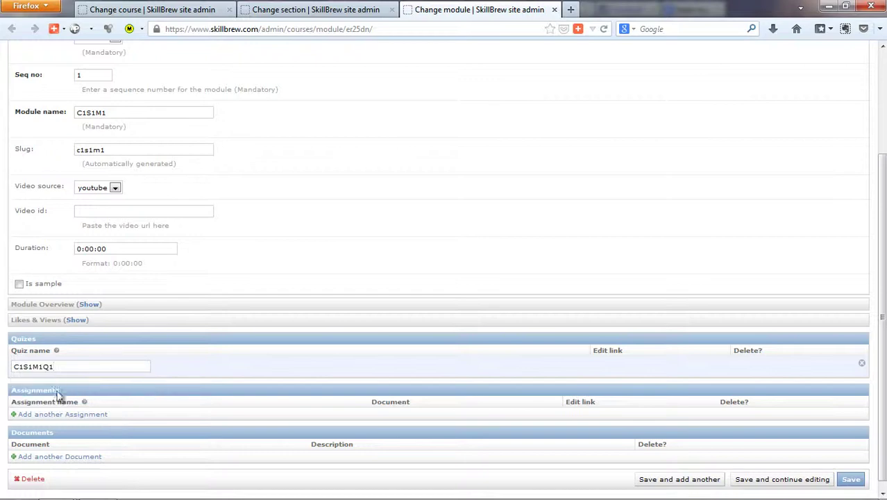
pyautogui.click(758, 482)
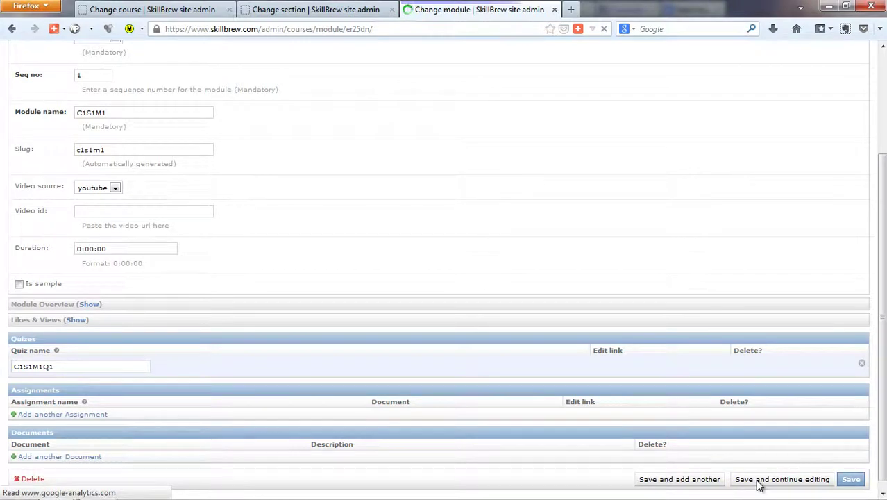
# - Open the edit page of quiz C1S1M1Q1 in a new browser tab
pyautogui.scroll(-5, 369, 358)
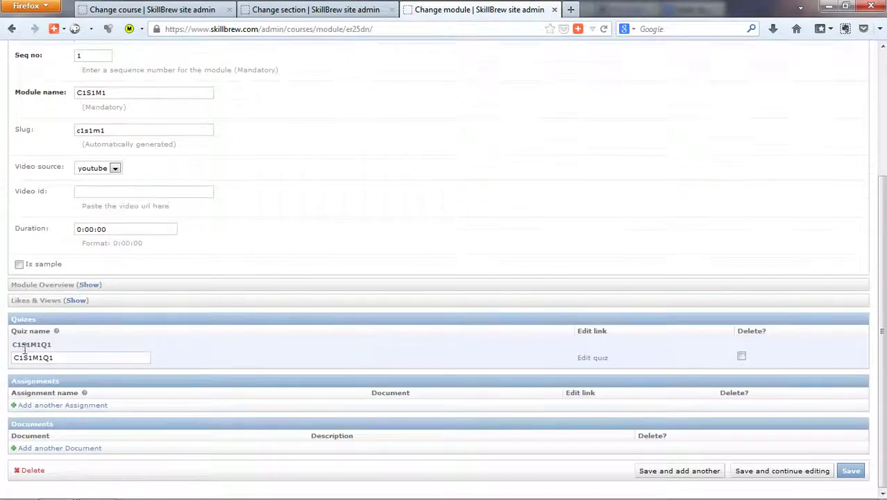
pyautogui.rightClick(603, 360)
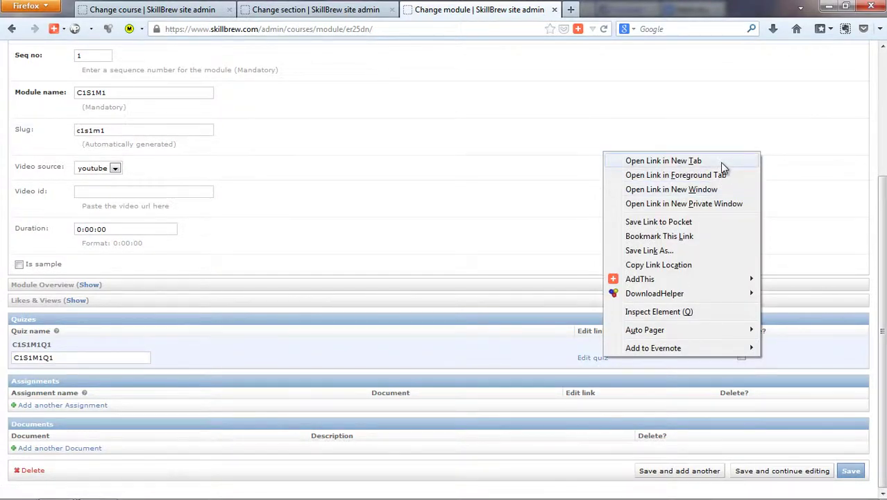
pyautogui.click(663, 160)
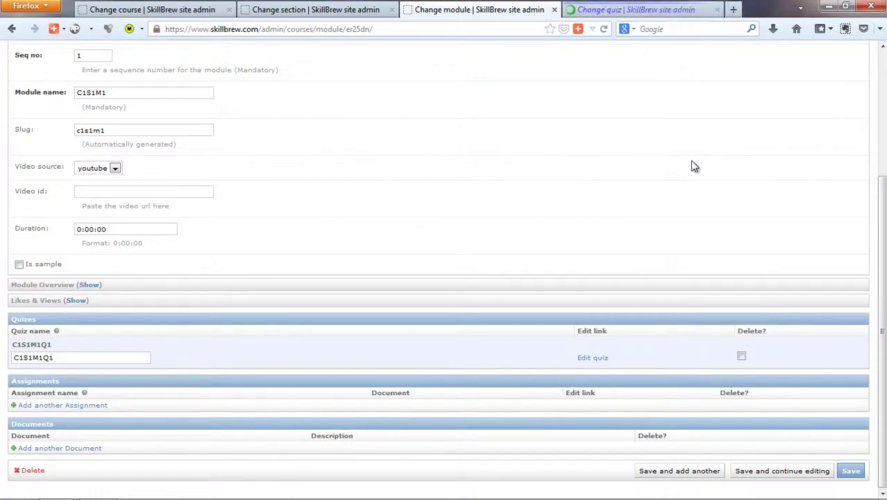
# - Add the question "What is python ?" with sequence number 1 to quiz C1S1M1Q1 and save the quiz, keeping it open for editing
pyautogui.click(648, 10)
pyautogui.click(77, 292)
pyautogui.write('W')
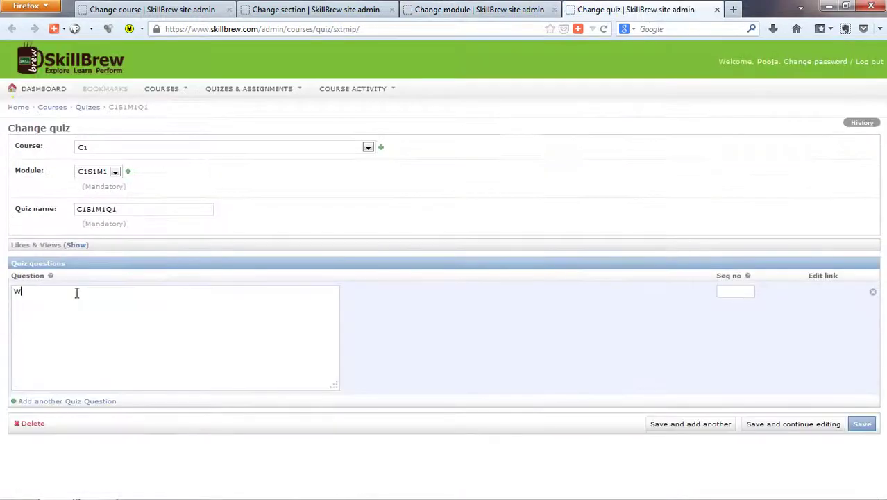
pyautogui.write('hat is python ?')
pyautogui.click(688, 292)
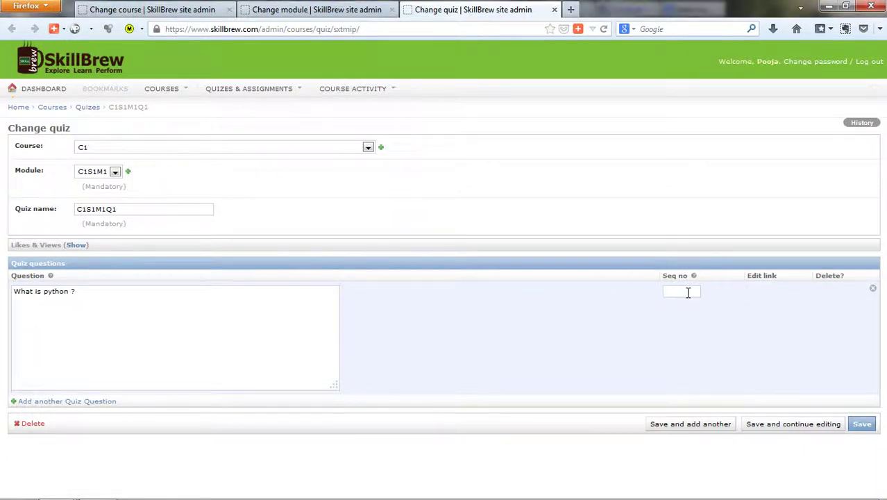
pyautogui.write('1')
pyautogui.click(691, 304)
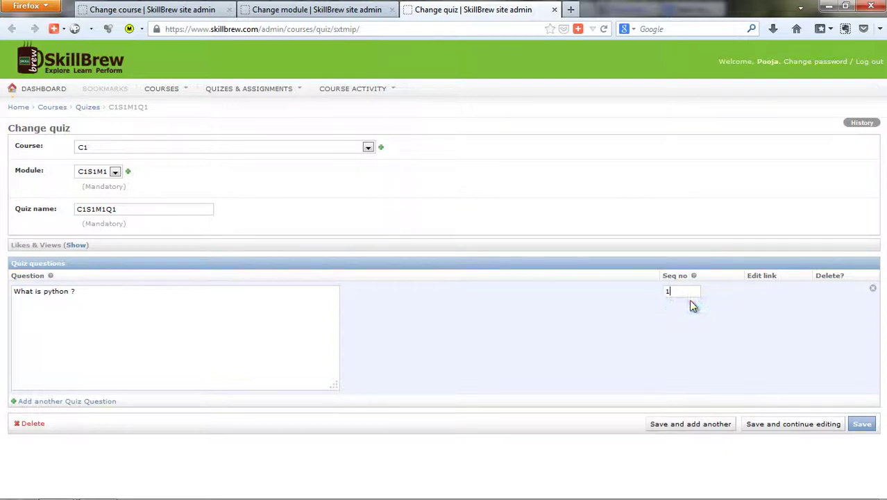
pyautogui.click(784, 426)
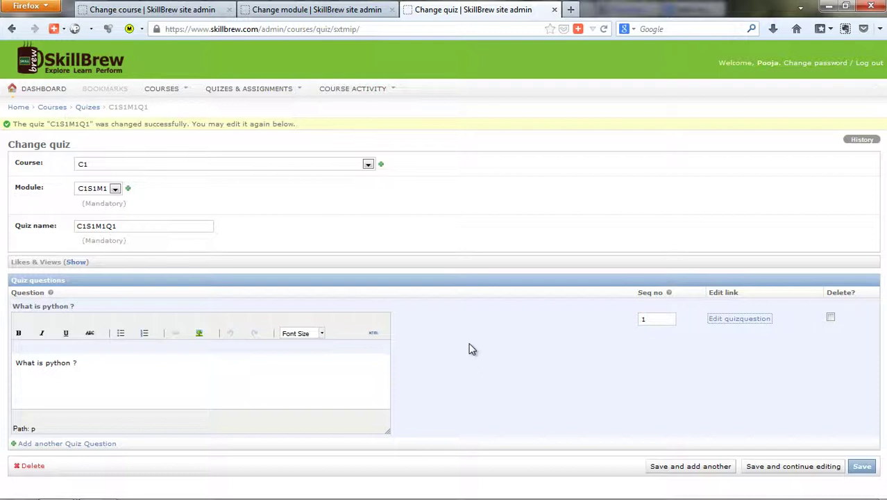
# - Open the edit page of the question "What is python ?" in a new browser tab and switch to it
pyautogui.rightClick(758, 323)
pyautogui.click(796, 123)
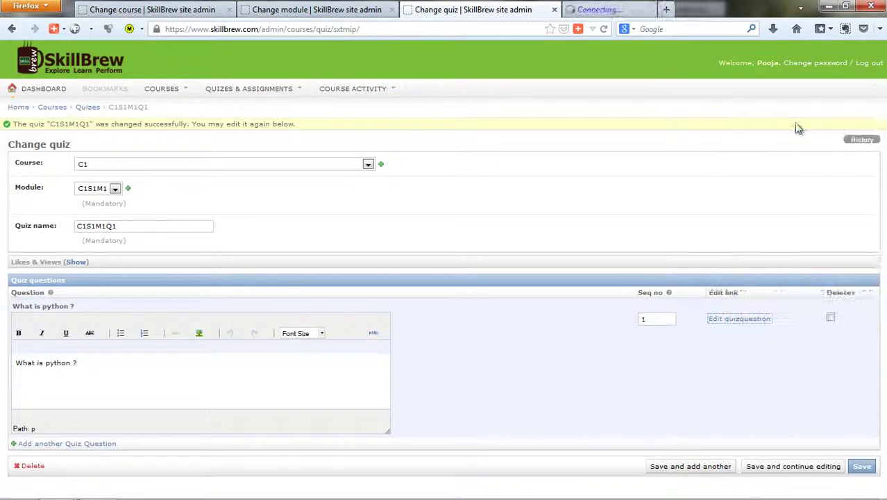
pyautogui.click(614, 9)
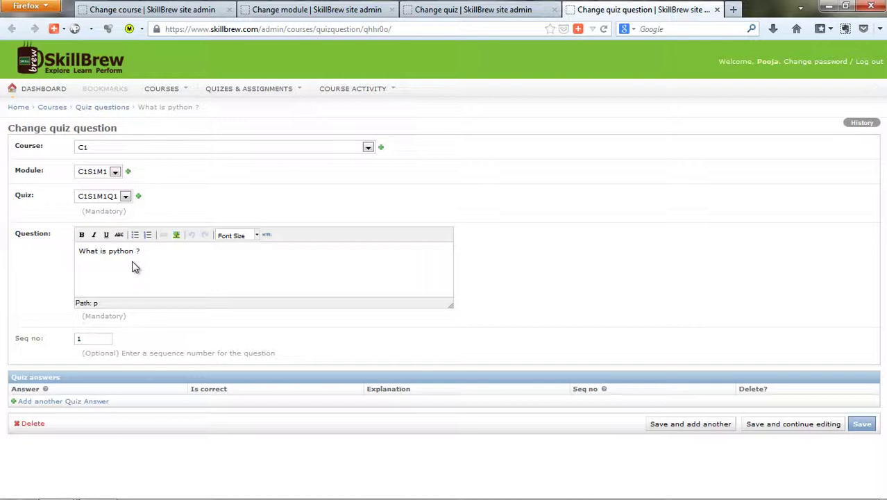
# - Add the answers ans1, ans2, ans3 and ans4 to the python question, with ans4 marked as correct
pyautogui.click(67, 405)
pyautogui.click(63, 403)
pyautogui.write('Ans')
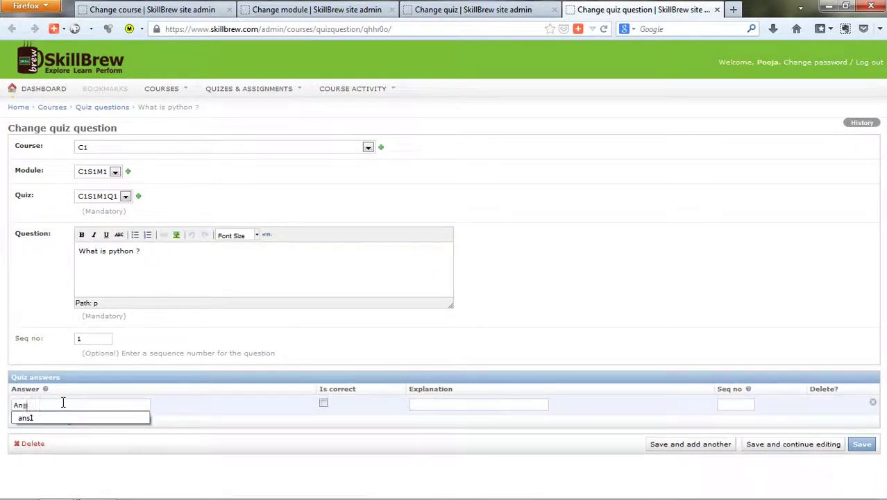
pyautogui.click(63, 419)
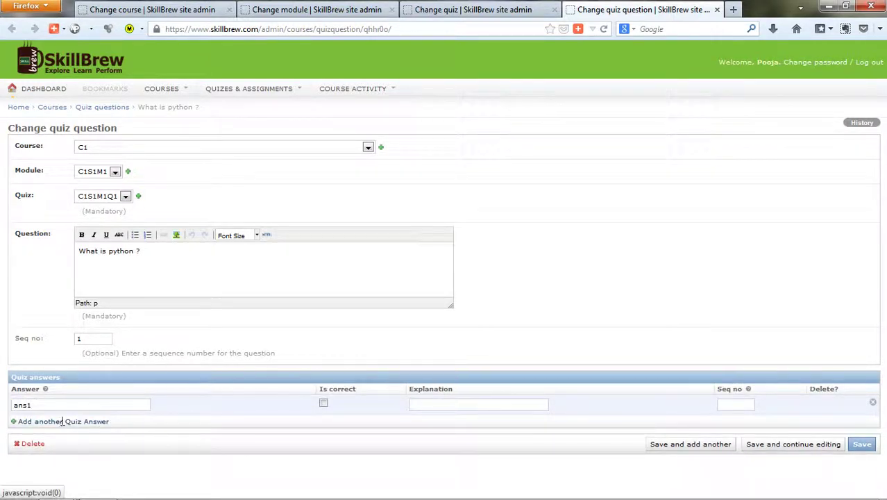
pyautogui.click(63, 421)
pyautogui.click(62, 420)
pyautogui.write('ans2')
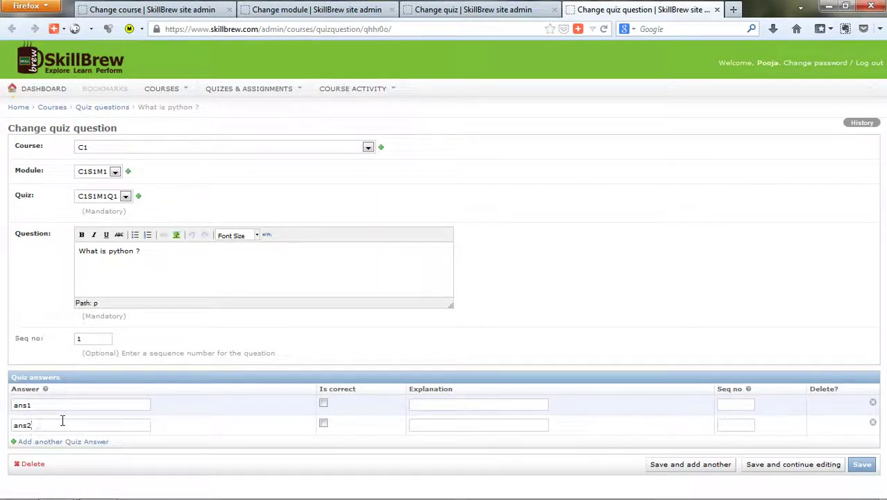
pyautogui.click(71, 442)
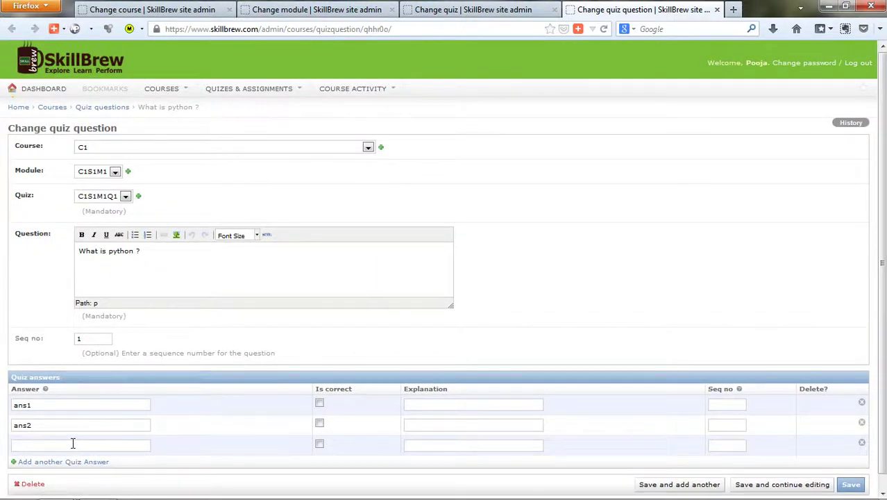
pyautogui.click(72, 442)
pyautogui.write('ans3')
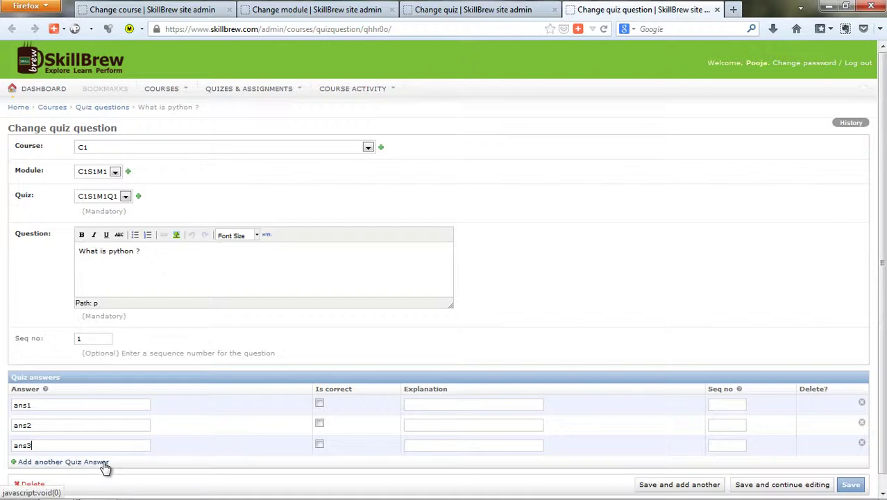
pyautogui.click(103, 461)
pyautogui.click(104, 461)
pyautogui.write('ans4')
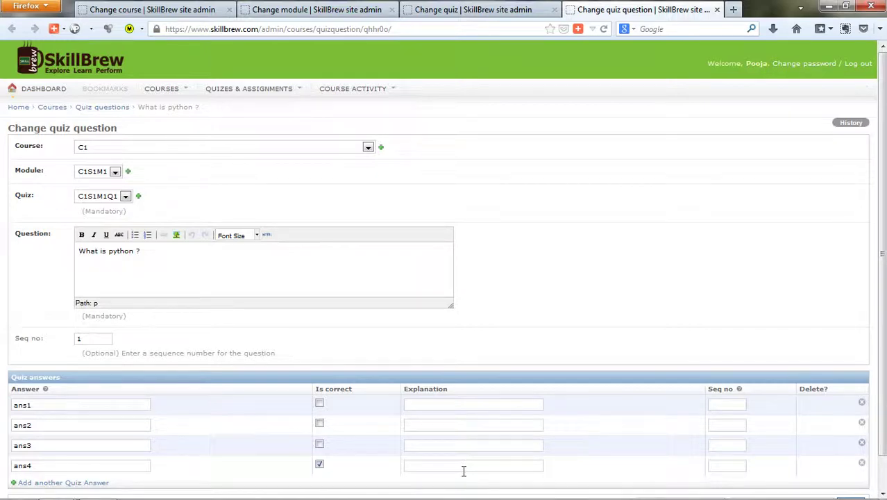
# - Give answers ans1 to ans4 the sequence numbers 1 to 4 and save the question, keeping it open for editing
pyautogui.click(727, 408)
pyautogui.write('1')
pyautogui.click(741, 424)
pyautogui.write('2')
pyautogui.click(731, 442)
pyautogui.write('3')
pyautogui.click(728, 463)
pyautogui.write('4')
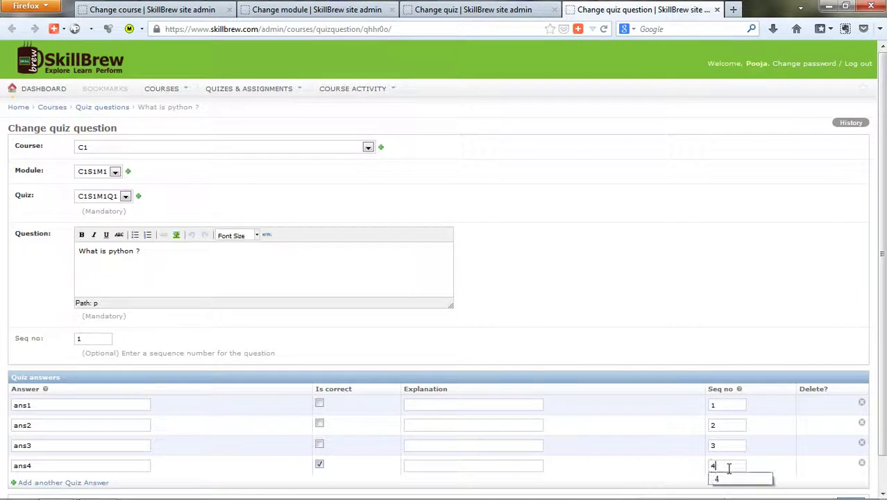
pyautogui.click(732, 475)
pyautogui.scroll(-1, 784, 442)
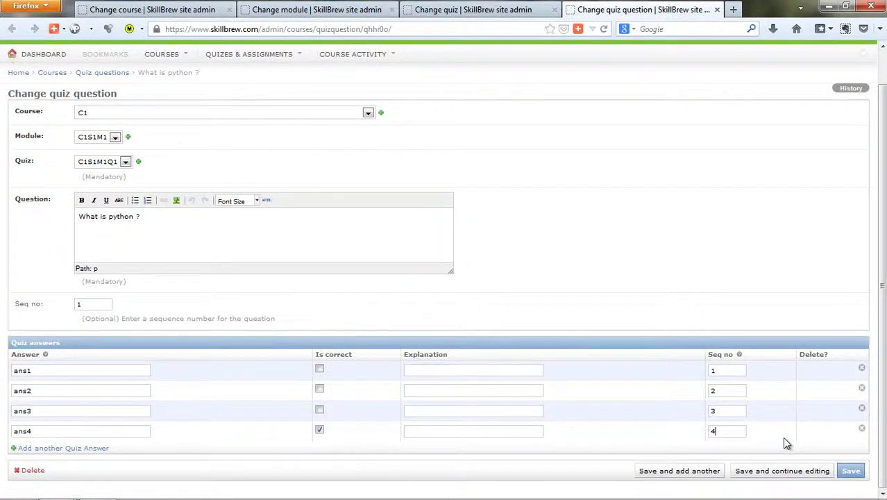
pyautogui.click(784, 473)
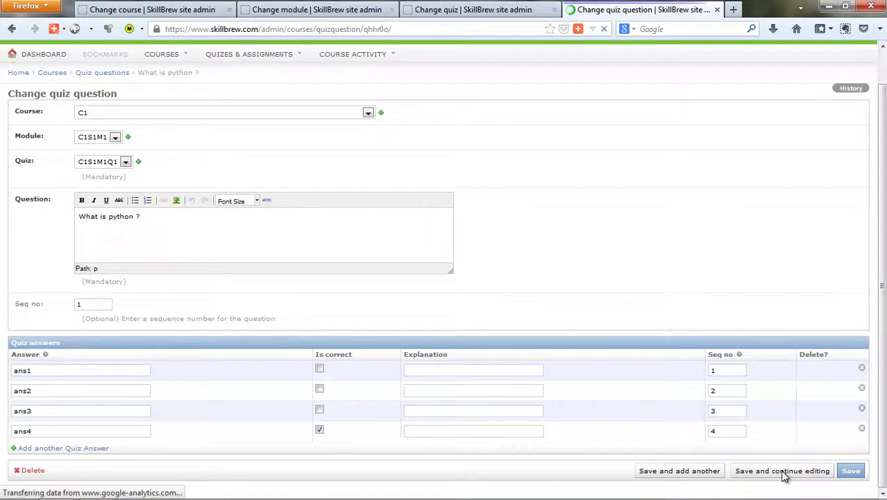
# - Save the python question to finish editing it and return to the browser tab of quiz C1S1M1Q1
pyautogui.scroll(-3, 383, 366)
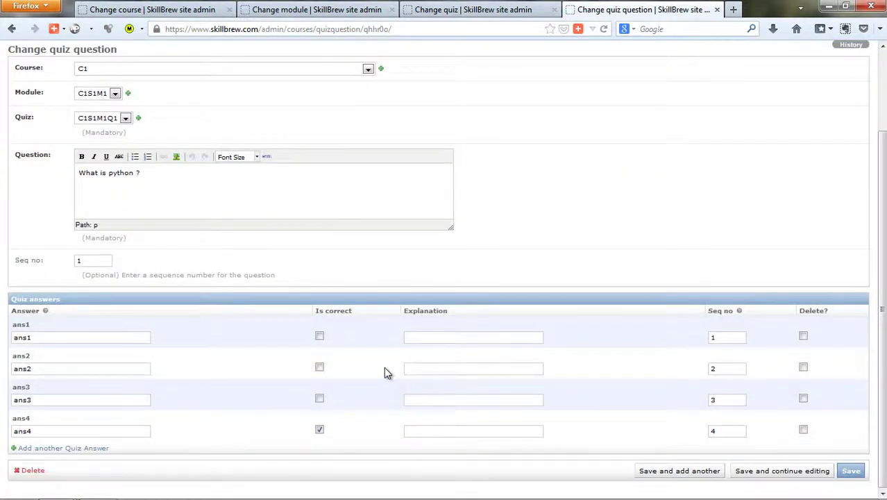
pyautogui.click(852, 471)
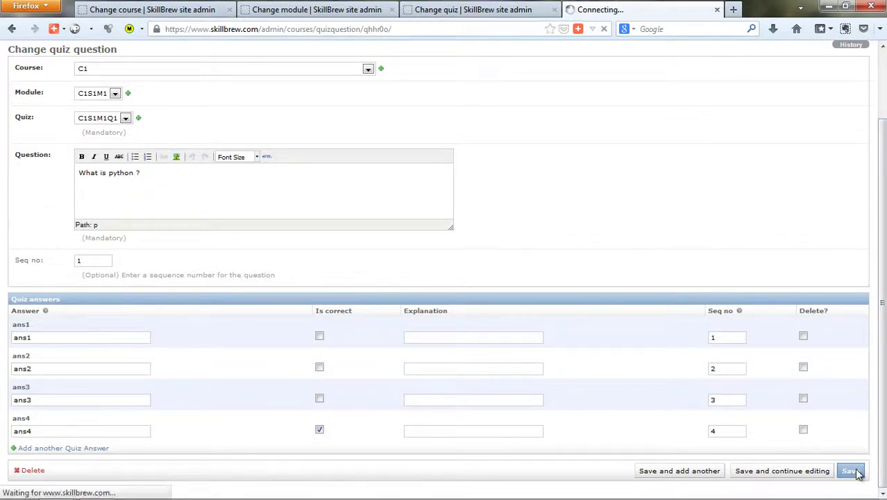
pyautogui.click(503, 10)
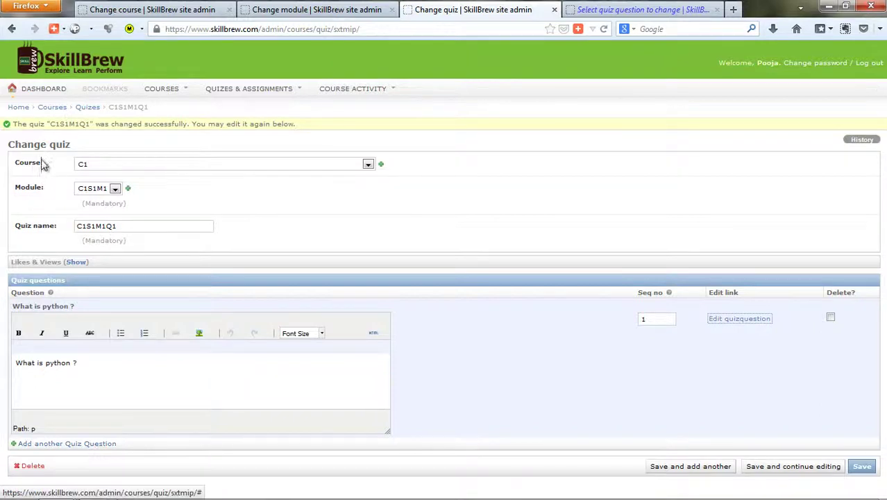
# - Add a second question "What is Saas?" with sequence number 2 and save the quiz, keeping it open for editing
pyautogui.click(73, 447)
pyautogui.scroll(-3, 139, 388)
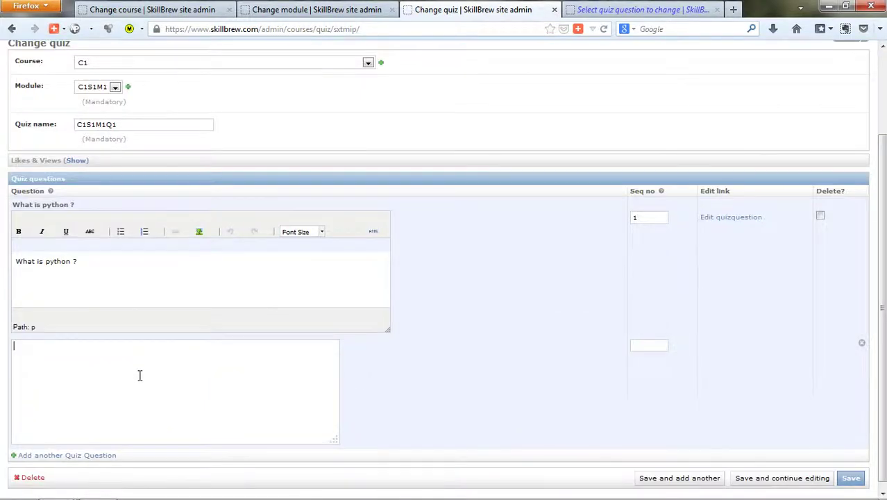
pyautogui.click(140, 374)
pyautogui.write('What is Saas?')
pyautogui.click(651, 346)
pyautogui.write('2')
pyautogui.click(659, 358)
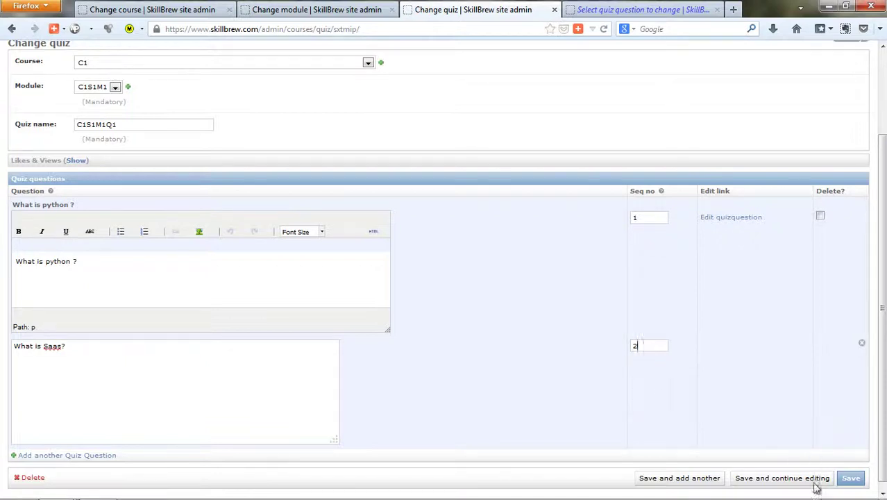
pyautogui.click(784, 478)
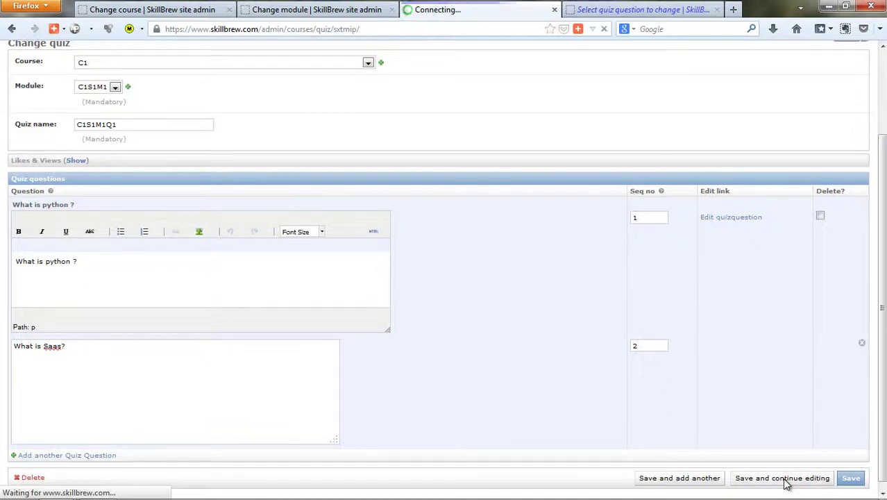
# - Open the edit page of the question "What is Saas?" in a new browser tab and switch to it
pyautogui.scroll(-3, 673, 395)
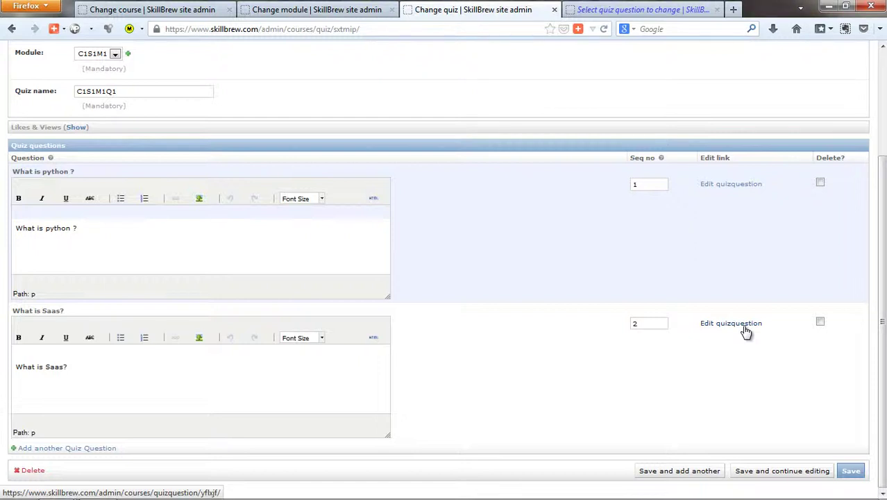
pyautogui.rightClick(745, 332)
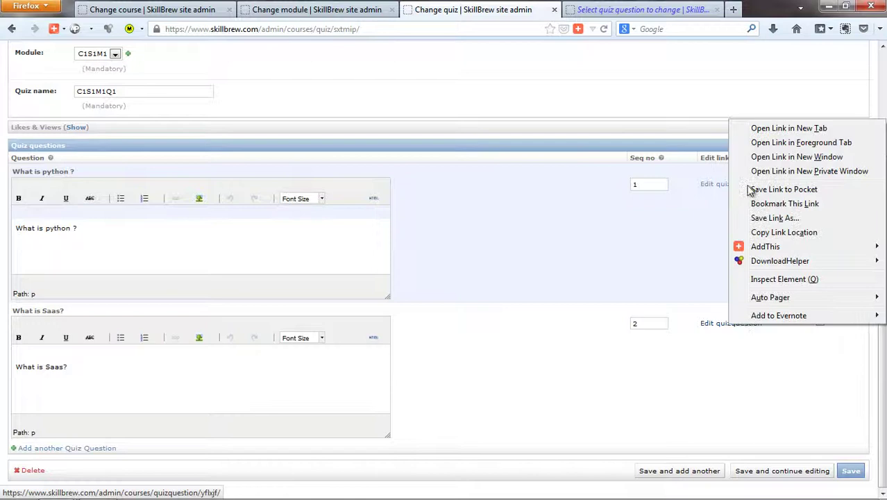
pyautogui.click(786, 127)
pyautogui.click(514, 9)
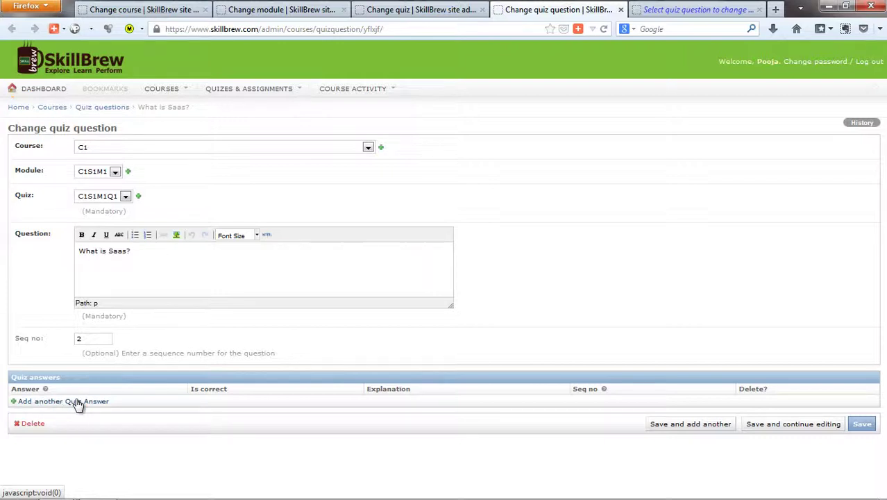
# - Add the answers ans1, ans2 and ans3 to the Saas question and mark ans2 as correct
pyautogui.click(77, 405)
pyautogui.click(73, 406)
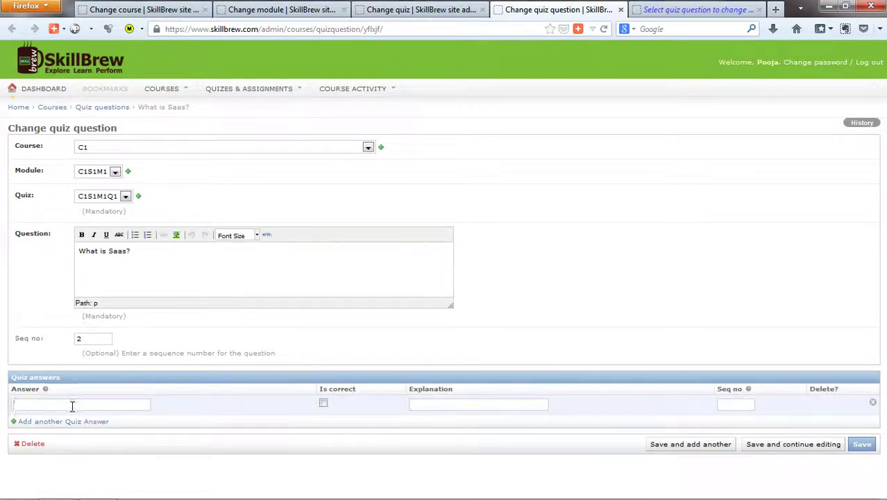
pyautogui.write('a')
pyautogui.click(74, 417)
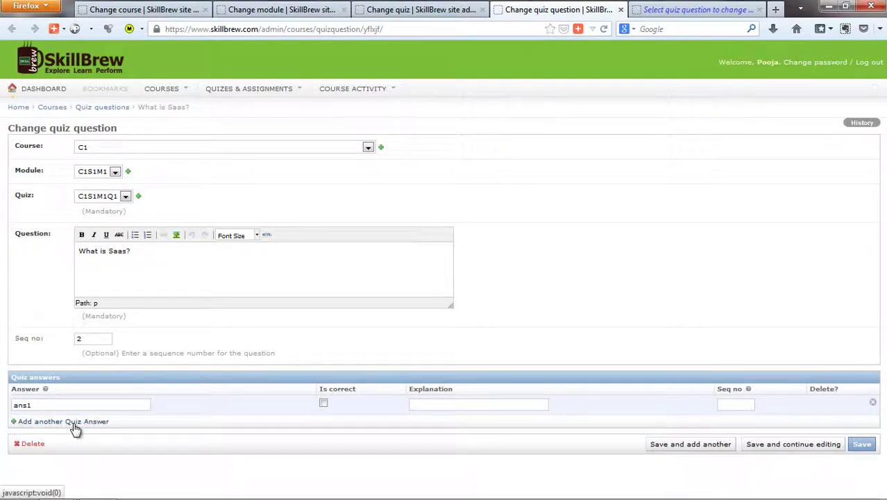
pyautogui.click(73, 425)
pyautogui.click(71, 425)
pyautogui.write('a')
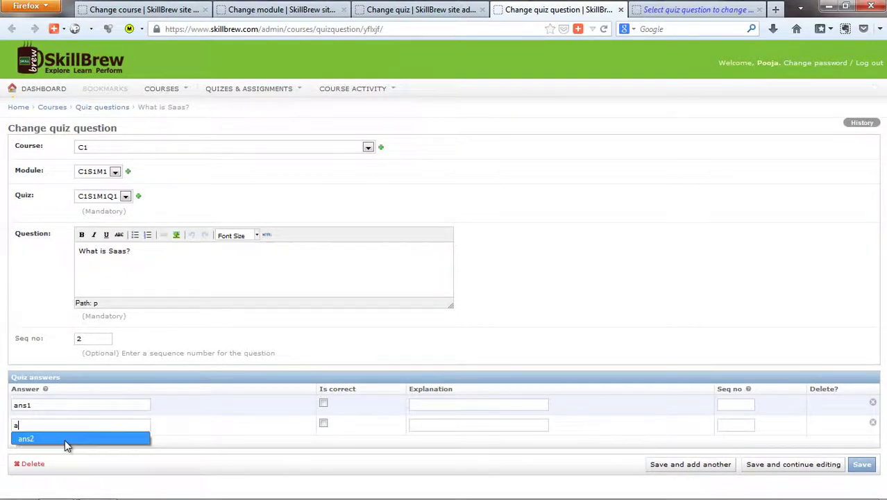
pyautogui.click(64, 439)
pyautogui.click(55, 440)
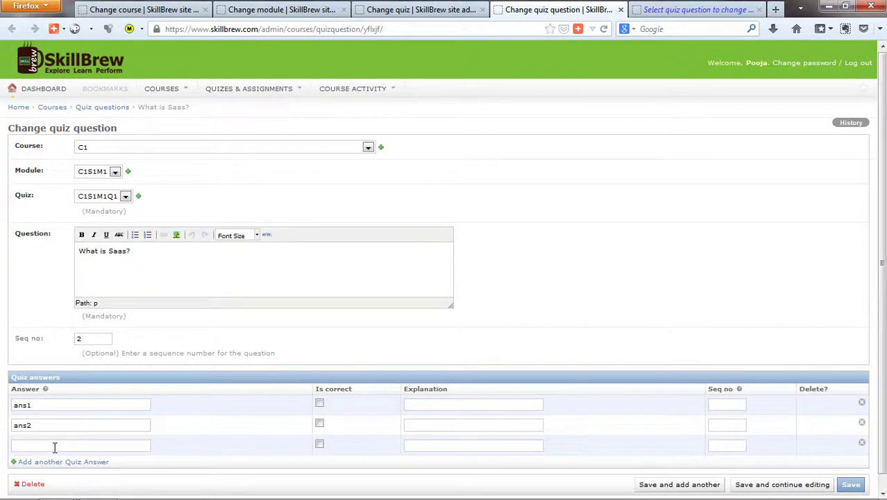
pyautogui.click(50, 444)
pyautogui.write('a')
pyautogui.click(52, 458)
pyautogui.click(319, 423)
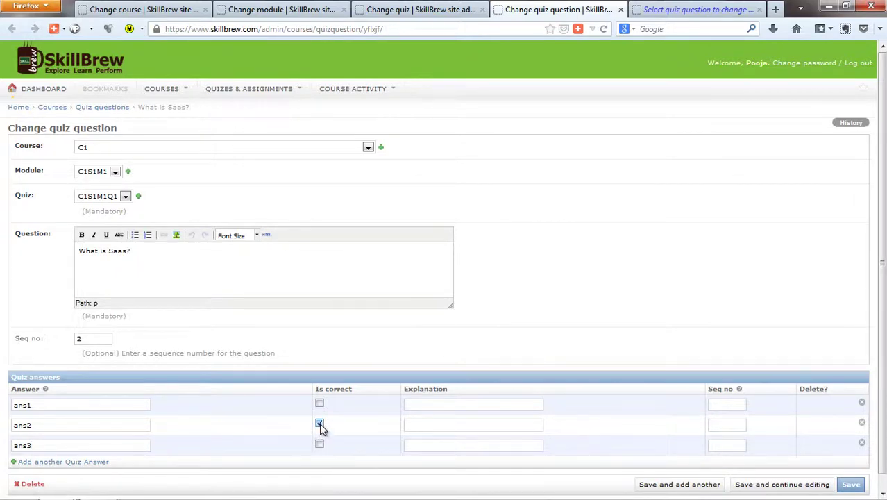
# - Give answers ans1, ans2 and ans3 the sequence numbers 1, 2 and 3, and save the Saas question
pyautogui.click(469, 404)
pyautogui.click(739, 402)
pyautogui.write('1')
pyautogui.click(722, 422)
pyautogui.write('2')
pyautogui.click(720, 446)
pyautogui.write('3')
pyautogui.click(858, 485)
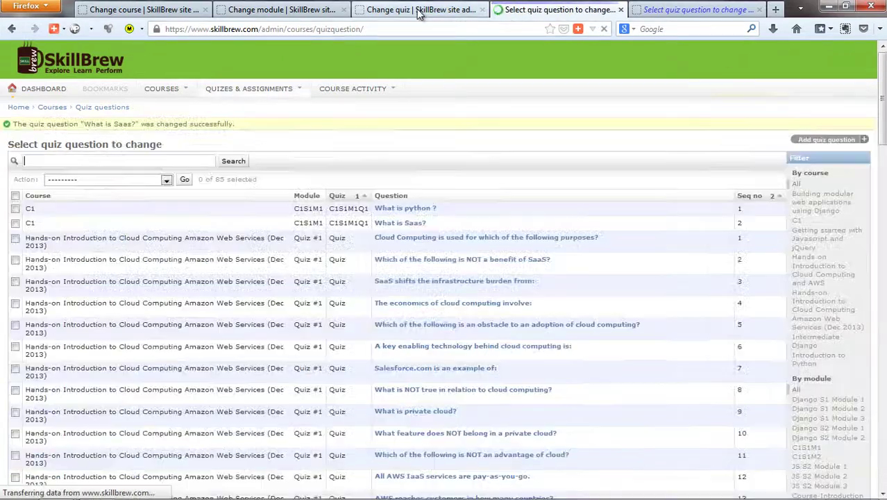
# - Return to the browser tab of quiz C1S1M1Q1 and save the quiz, keeping it open for editing
pyautogui.click(418, 9)
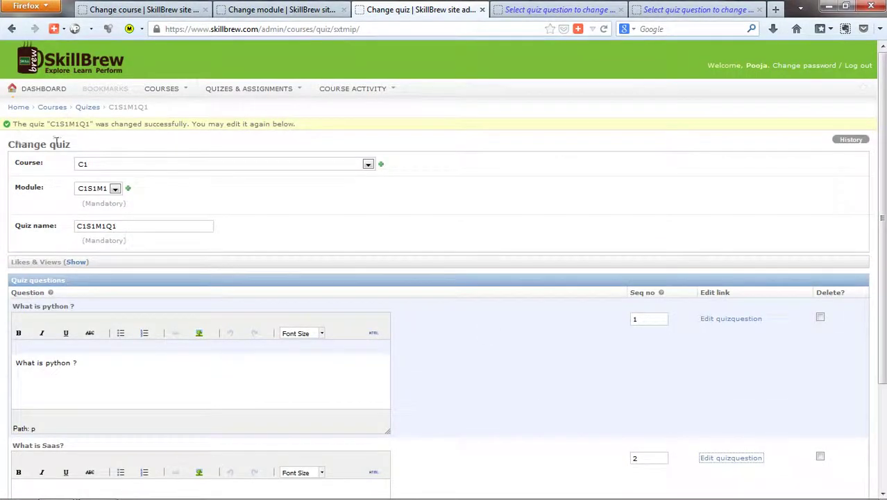
pyautogui.scroll(-3, 486, 367)
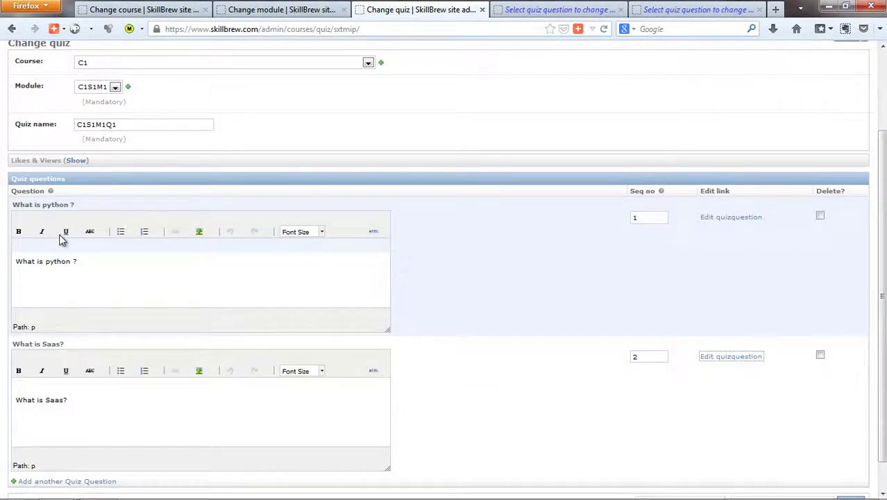
pyautogui.scroll(-2, 521, 402)
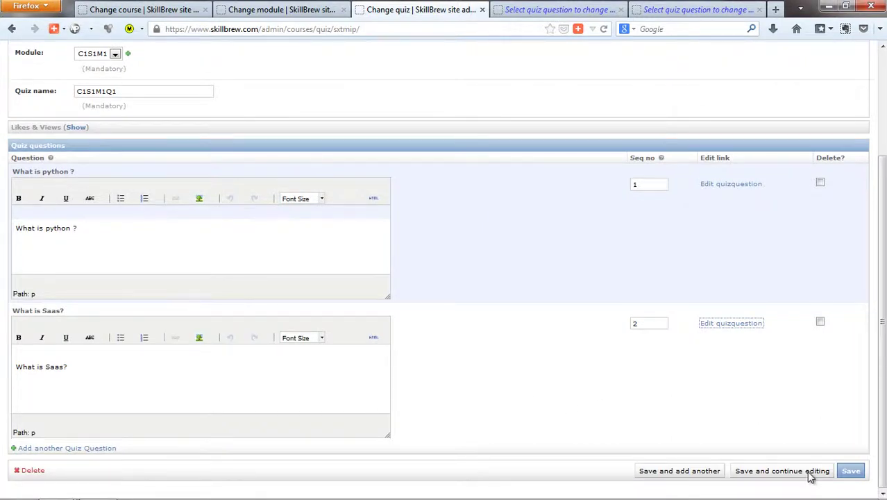
pyautogui.click(808, 471)
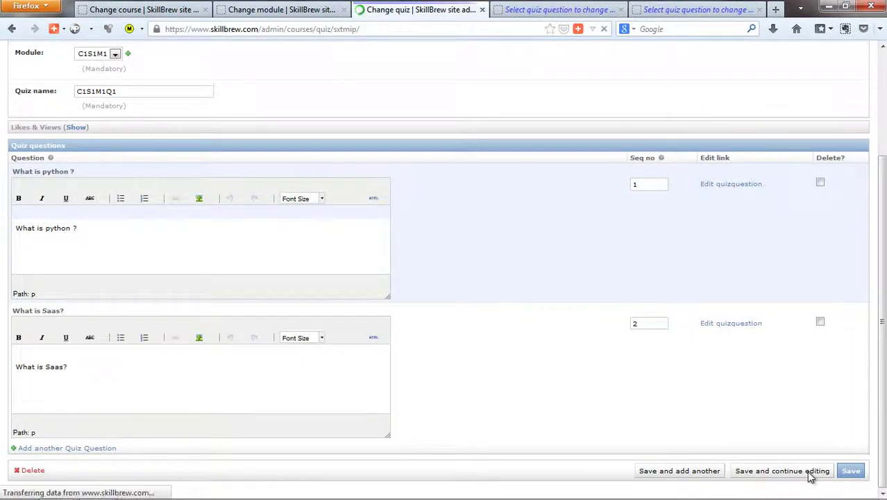
pyautogui.scroll(-4, 245, 363)
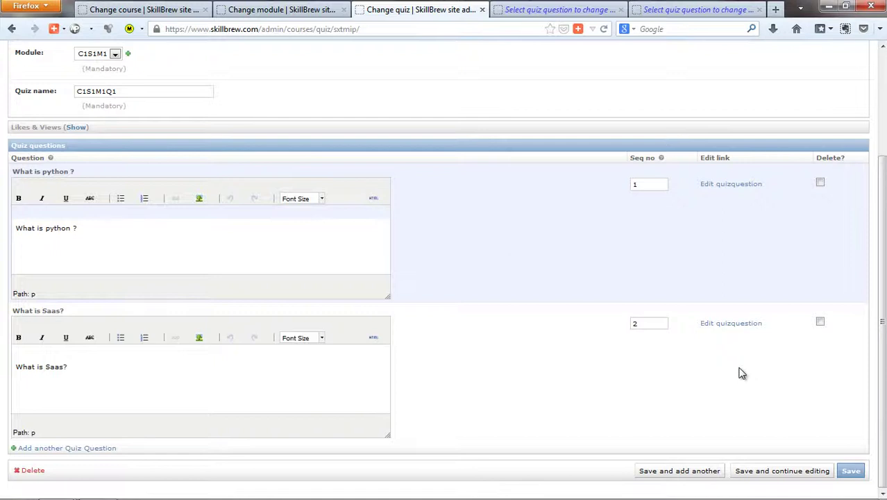
# - Switch to module C1S1M1, add assignment C1S1M1A1 with the document Tulips.jpg, and save the module, keeping it open for editing
pyautogui.hotkey('ctrl', 'pageup')
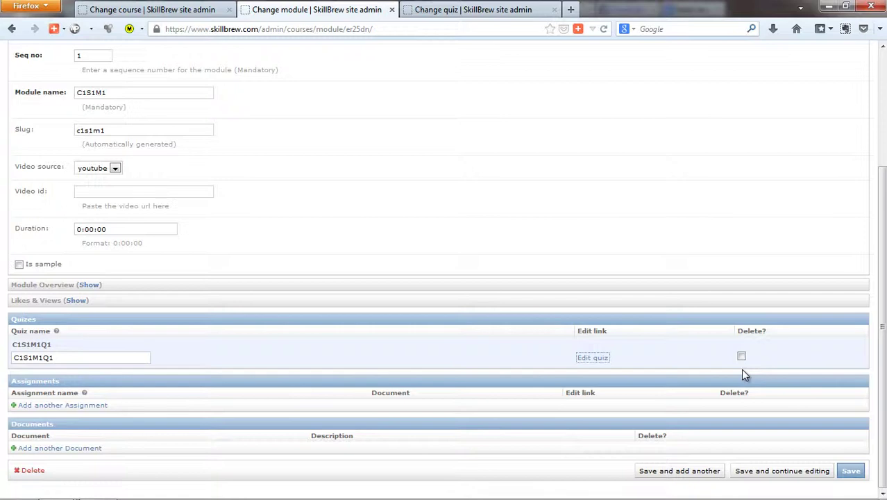
pyautogui.scroll(5, 740, 369)
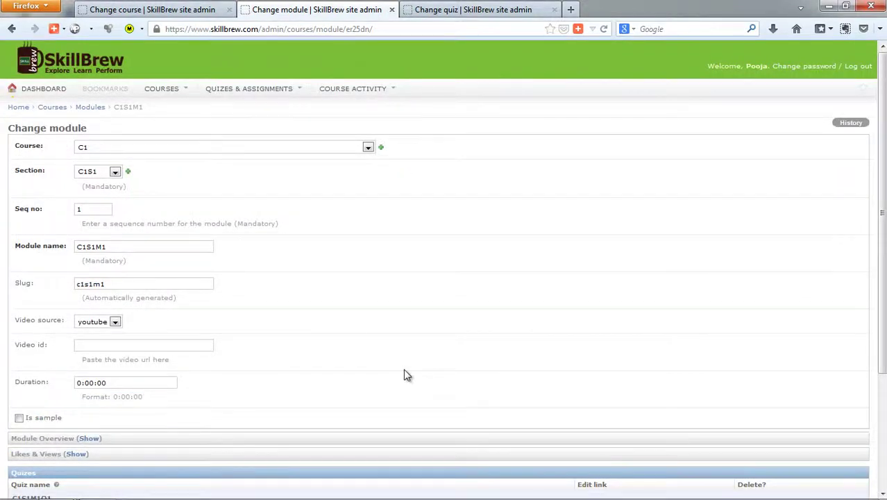
pyautogui.scroll(-3, 406, 372)
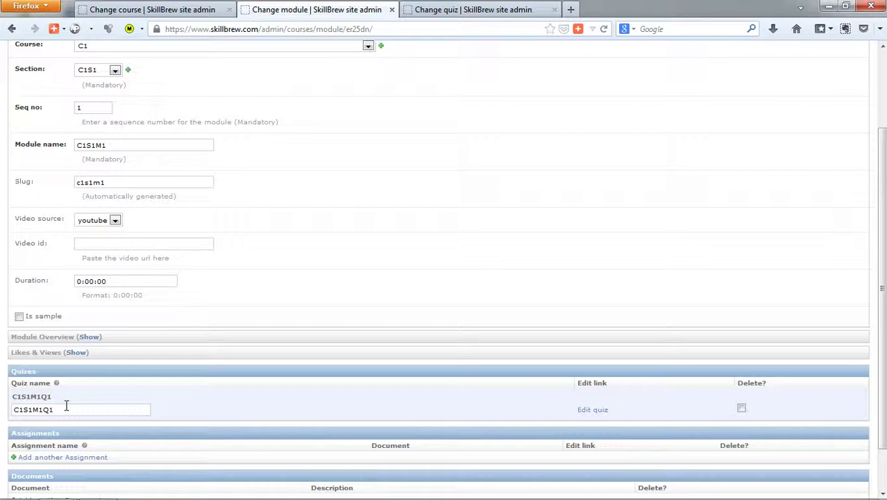
pyautogui.scroll(-2, 165, 429)
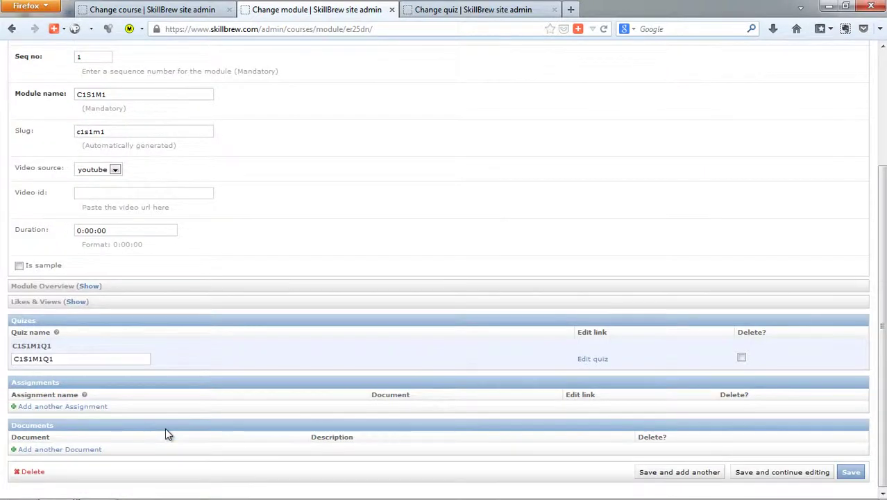
pyautogui.click(99, 406)
pyautogui.click(98, 409)
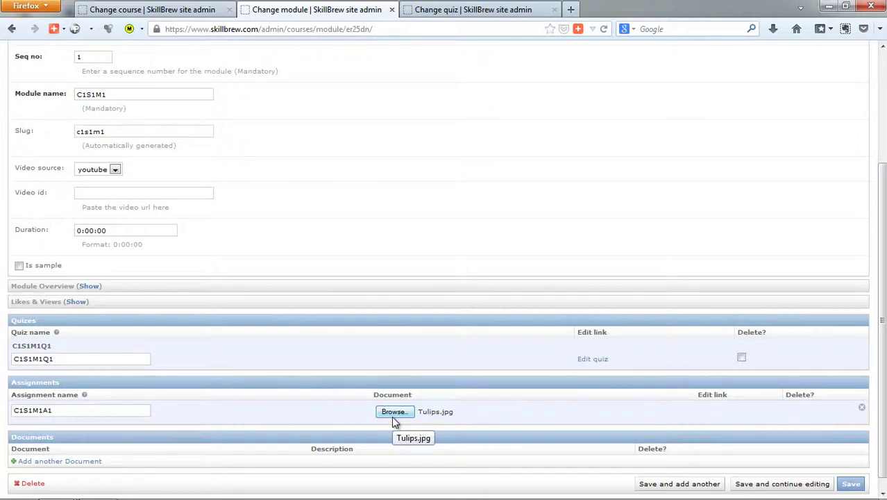
pyautogui.scroll(-1, 393, 420)
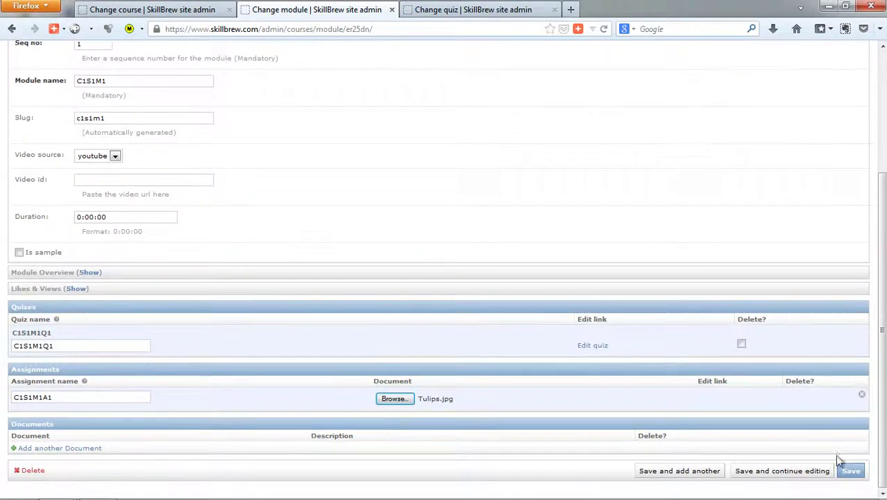
pyautogui.click(805, 476)
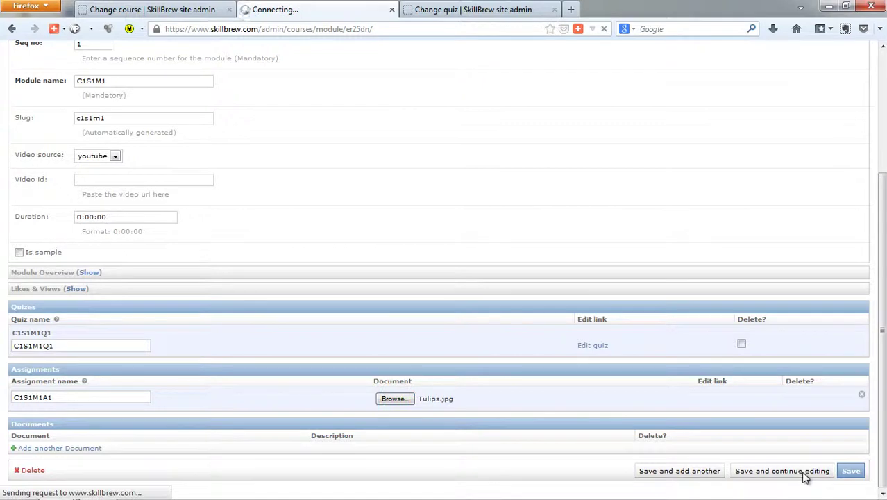
# - Open the edit page of assignment C1S1M1A1 in a new browser tab and switch to it
pyautogui.click(730, 387)
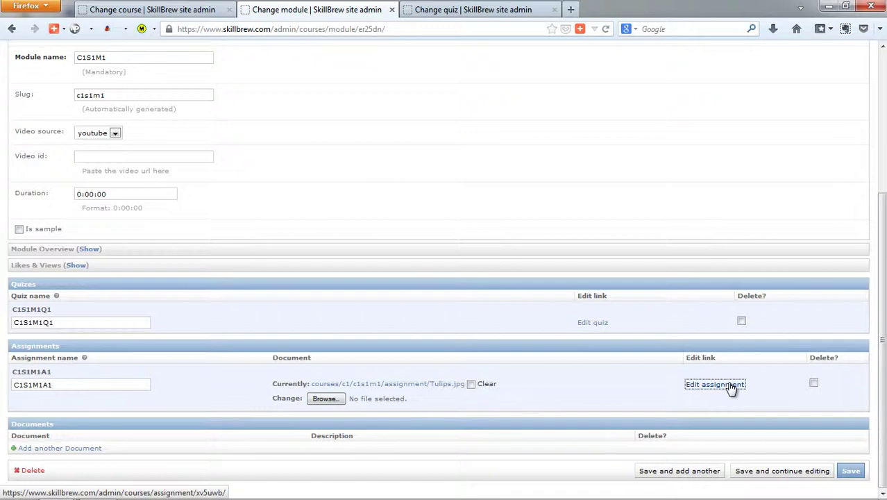
pyautogui.rightClick(730, 387)
pyautogui.click(819, 185)
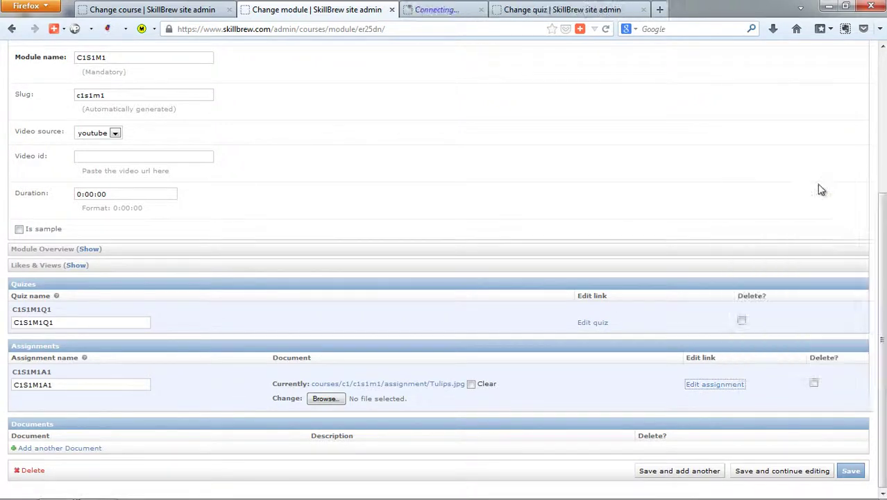
pyautogui.click(494, 12)
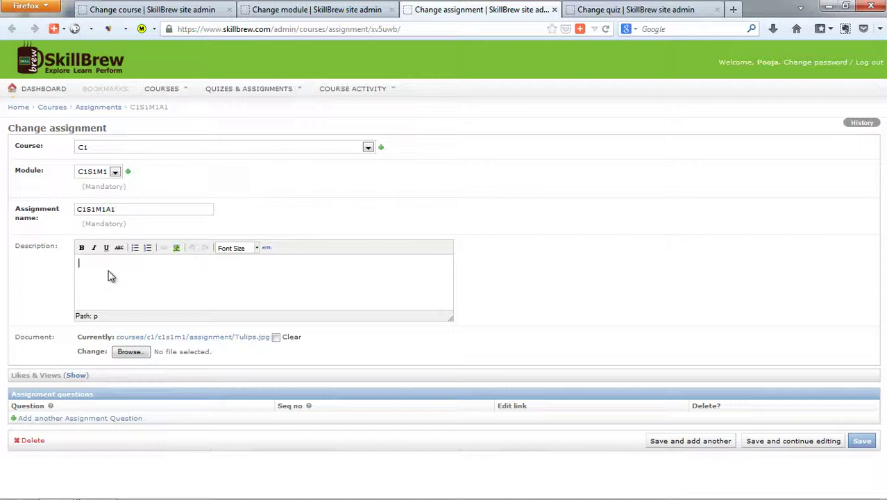
# - Add an empty question row to assignment C1S1M1A1 and save the assignment, keeping it open for editing
pyautogui.click(62, 419)
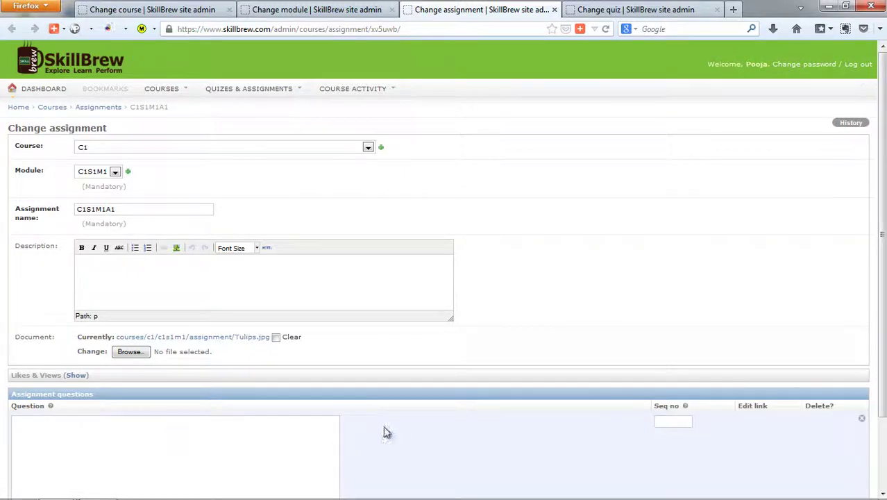
pyautogui.scroll(-2, 464, 418)
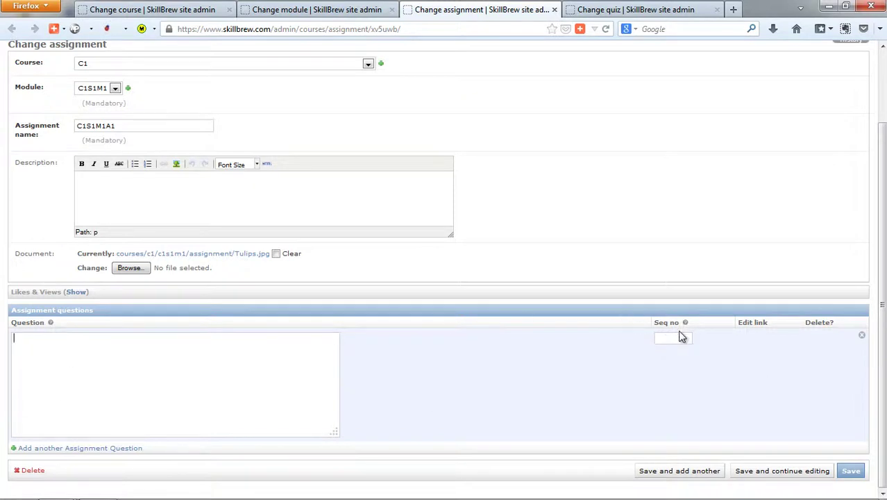
pyautogui.click(801, 478)
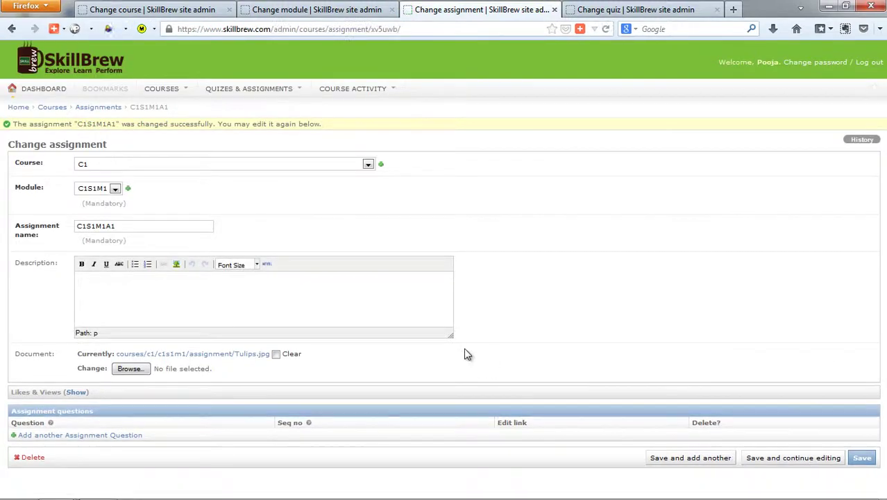
# - Review the sections of course C1 and the modules of section C1S1 in their open browser tabs
pyautogui.click(292, 11)
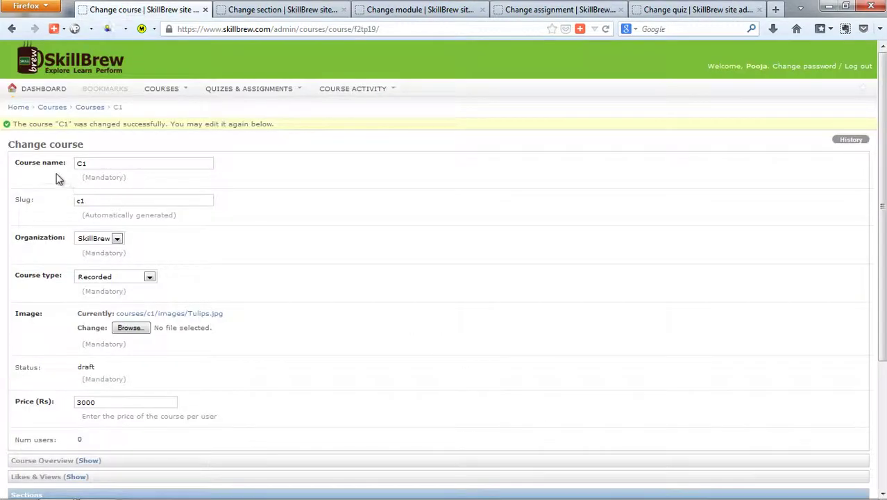
pyautogui.scroll(-5, 227, 369)
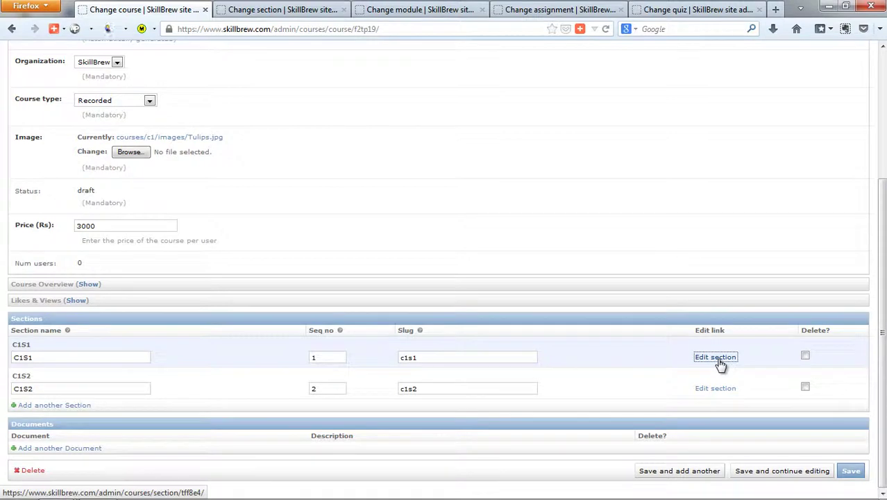
pyautogui.click(305, 11)
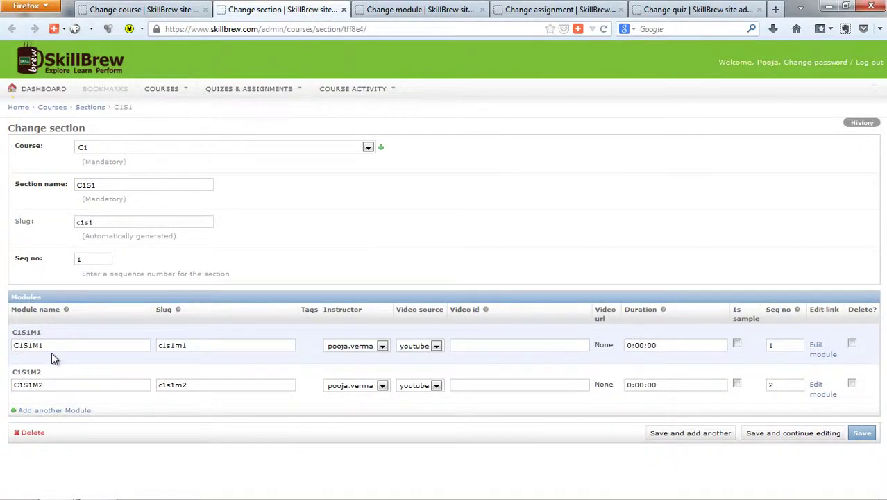
pyautogui.click(376, 11)
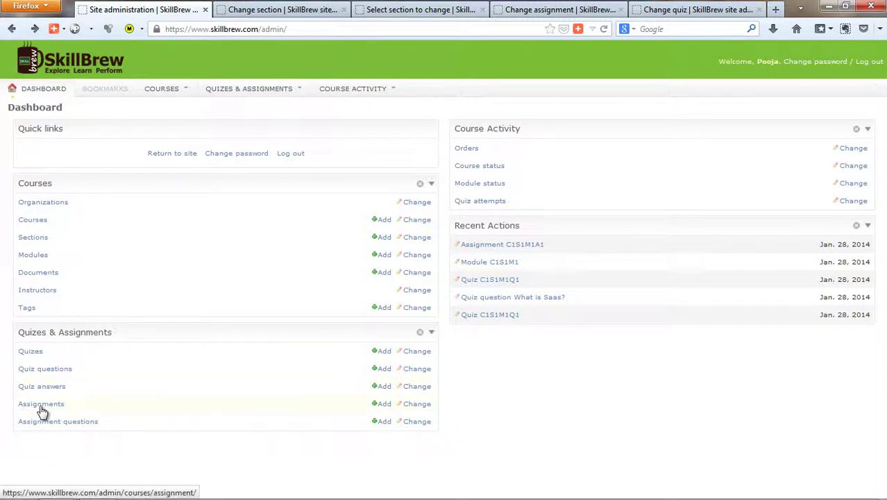
# - Go through the dashboard to the sections list, start adding a section and choose C1 as its course
pyautogui.click(31, 90)
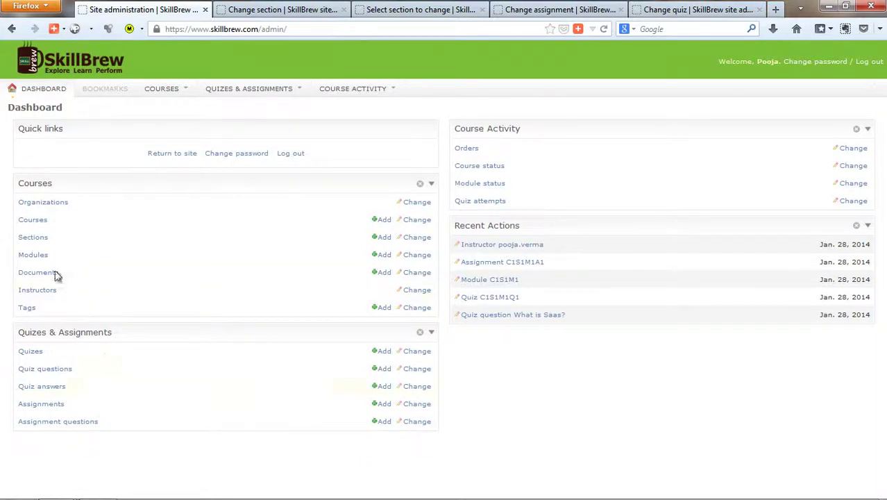
pyautogui.click(42, 237)
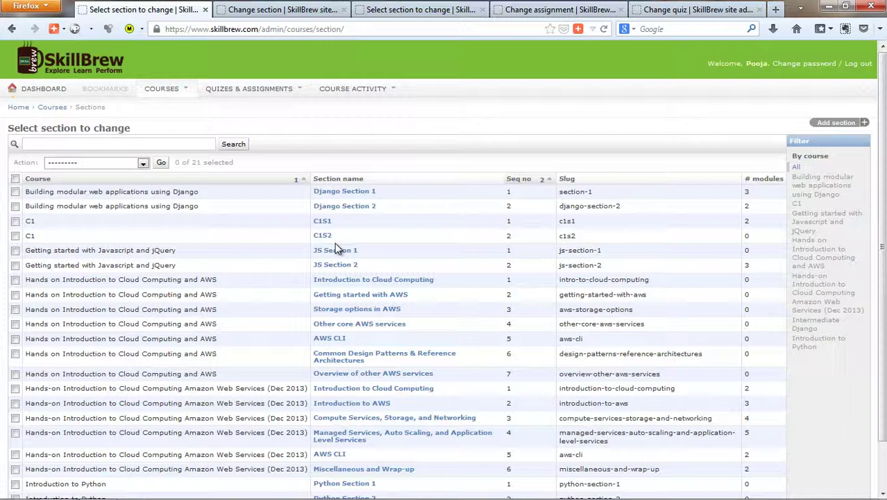
pyautogui.click(863, 125)
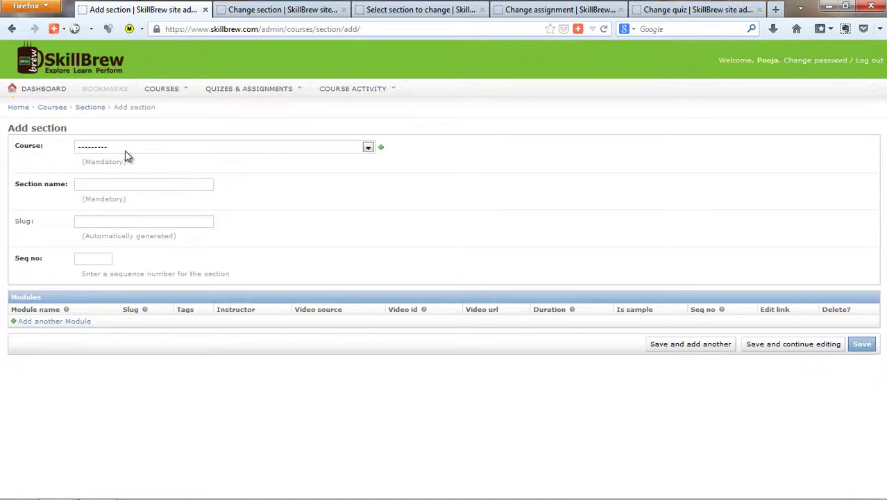
pyautogui.click(367, 147)
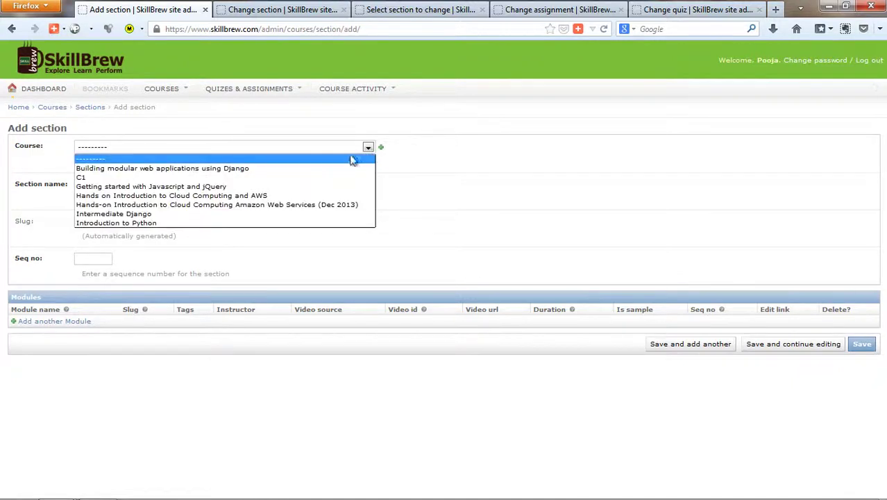
pyautogui.click(252, 178)
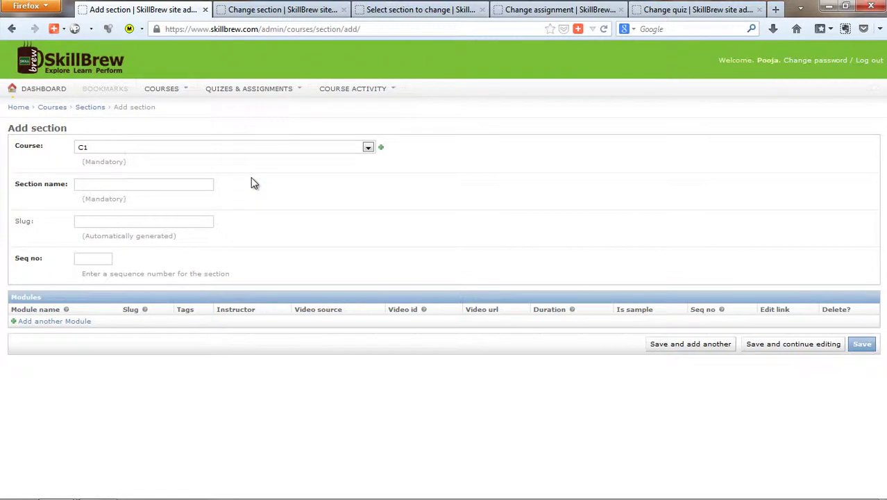
pyautogui.click(135, 188)
# - Return to the dashboard, open the modules list and tick module C1S1M1
pyautogui.click(55, 91)
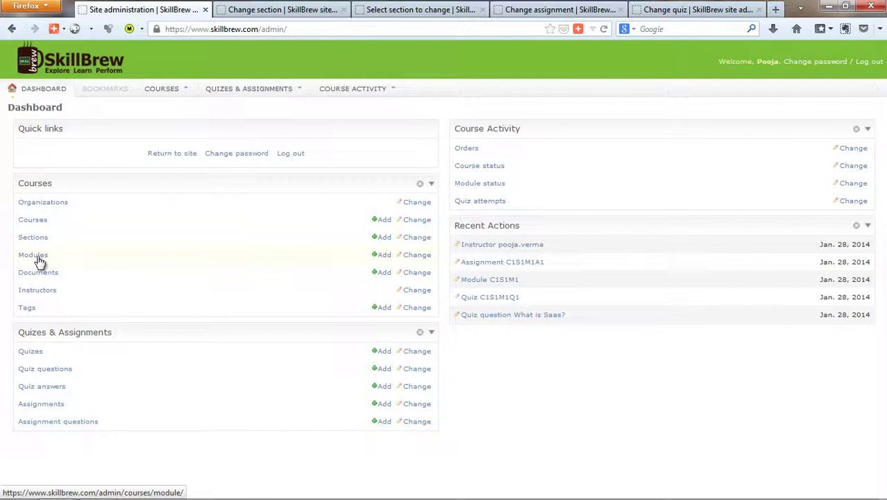
pyautogui.click(39, 258)
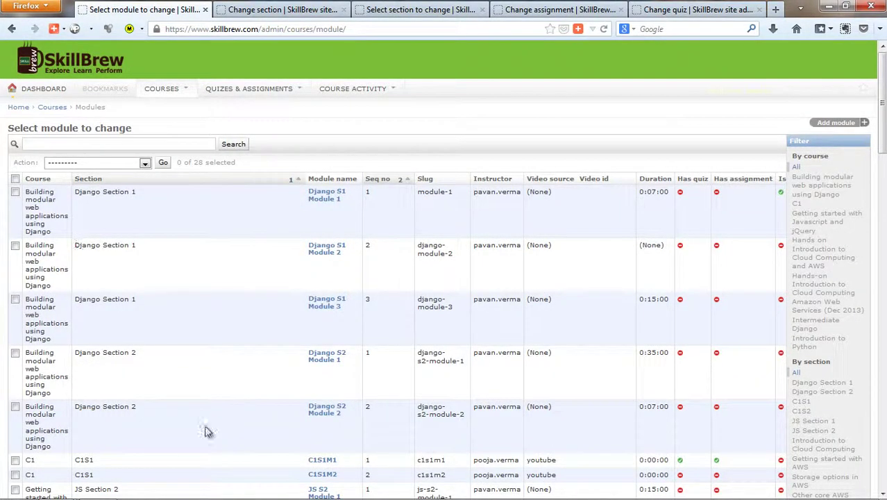
pyautogui.scroll(-1, 205, 429)
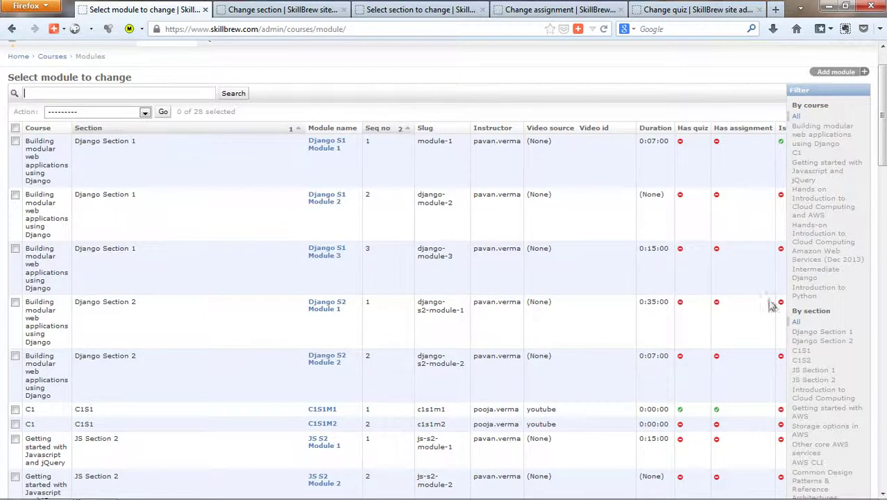
pyautogui.click(16, 409)
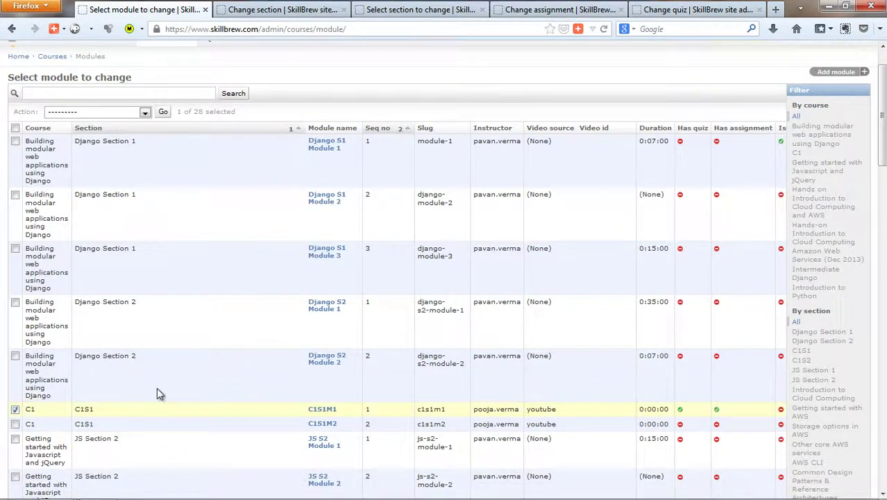
# - Start adding a module, choose course C1 and section C1S1 for it, and leave the form for the dashboard without saving
pyautogui.click(865, 74)
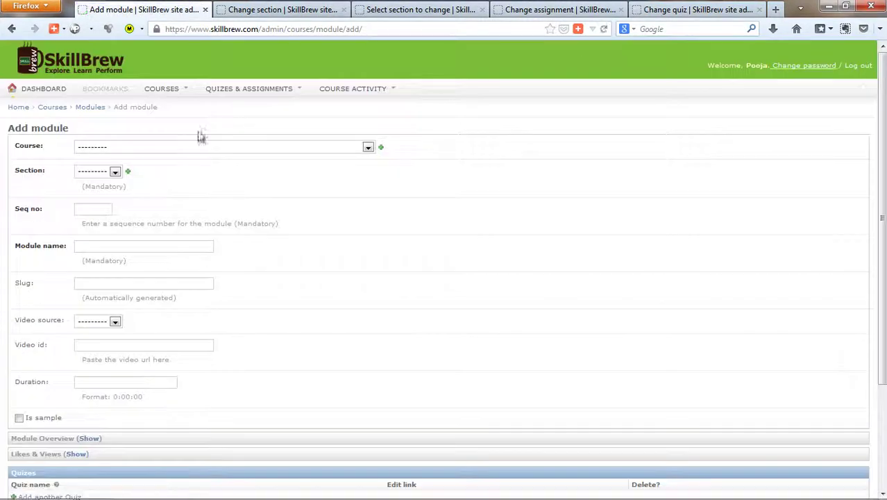
pyautogui.scroll(-3, 272, 394)
pyautogui.scroll(1, 272, 389)
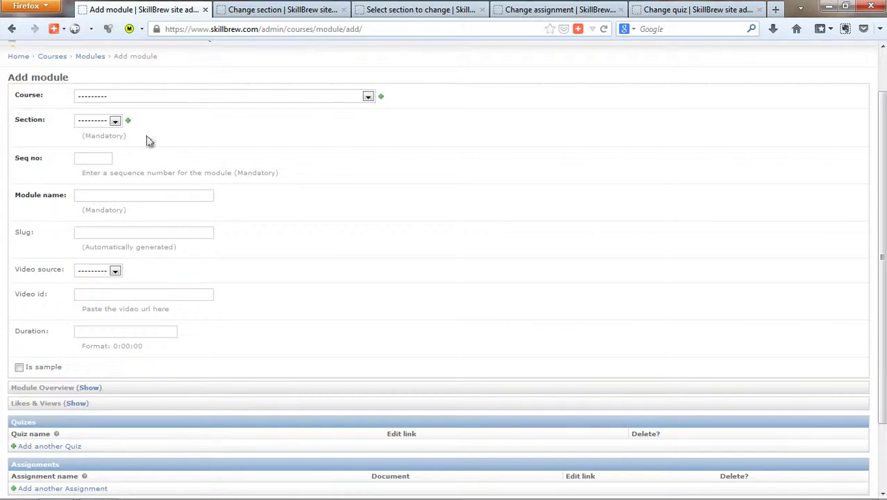
pyautogui.click(368, 96)
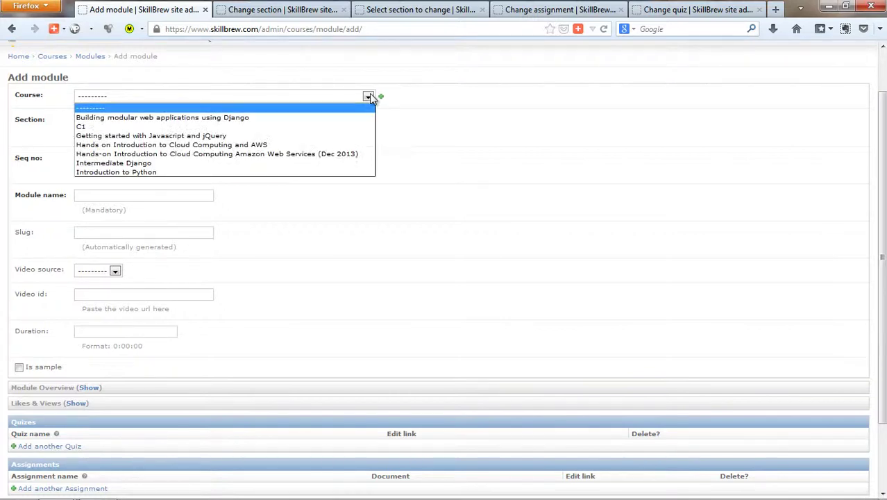
pyautogui.click(321, 127)
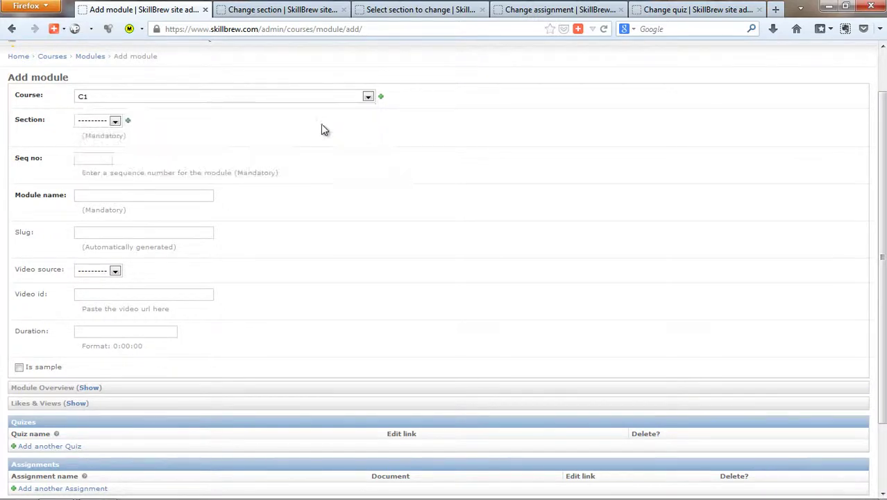
pyautogui.click(115, 121)
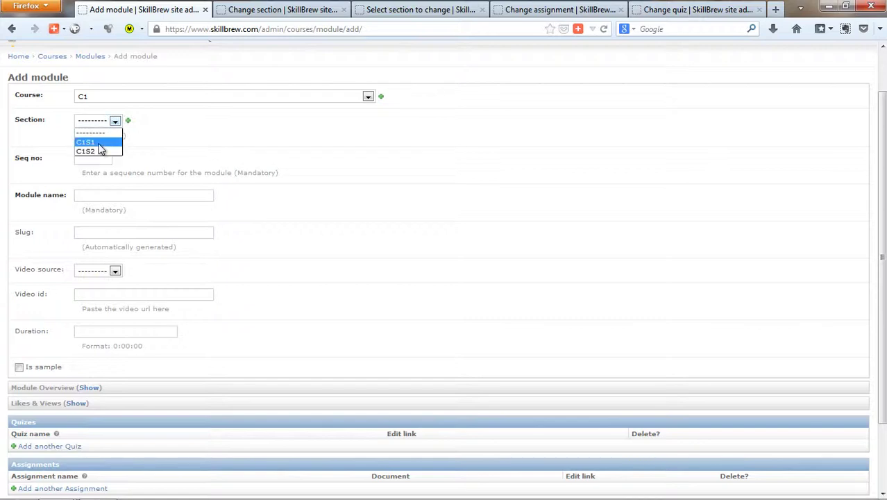
pyautogui.click(90, 142)
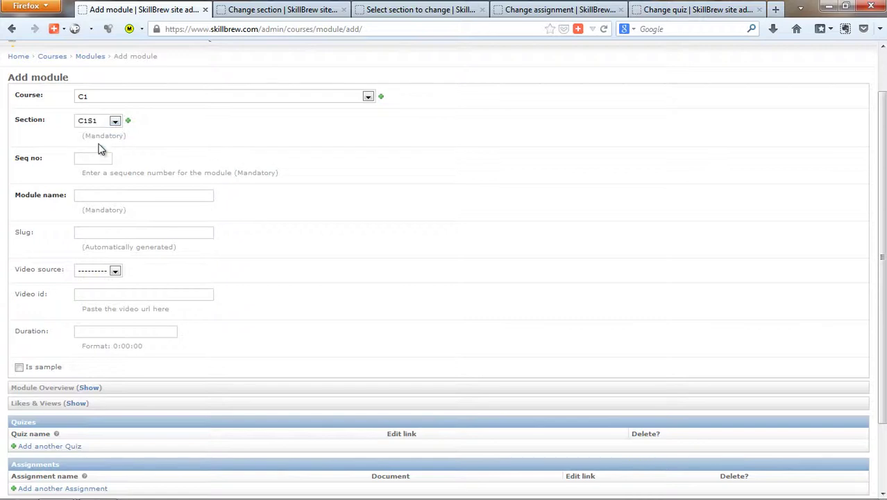
pyautogui.click(125, 199)
pyautogui.scroll(-3, 430, 410)
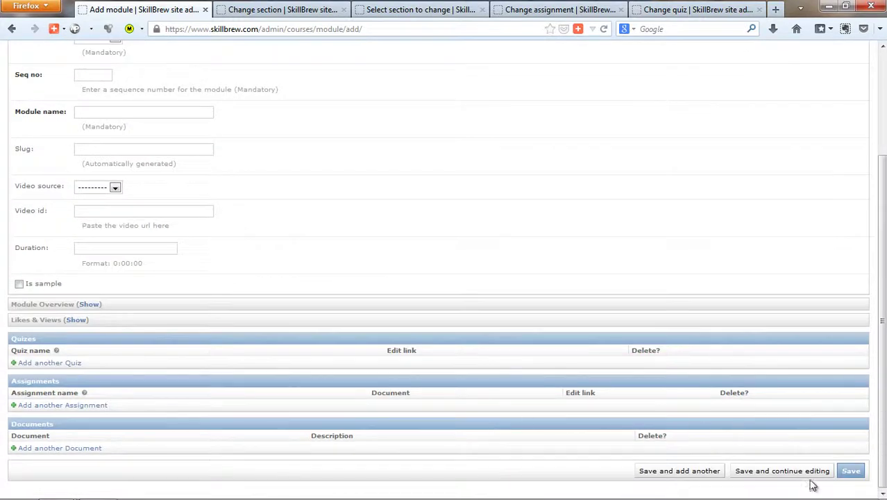
pyautogui.scroll(5, 382, 175)
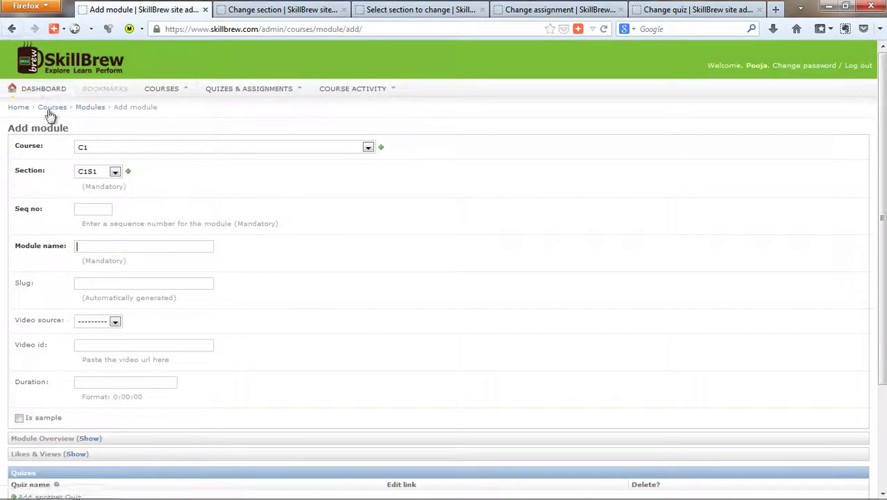
pyautogui.click(58, 89)
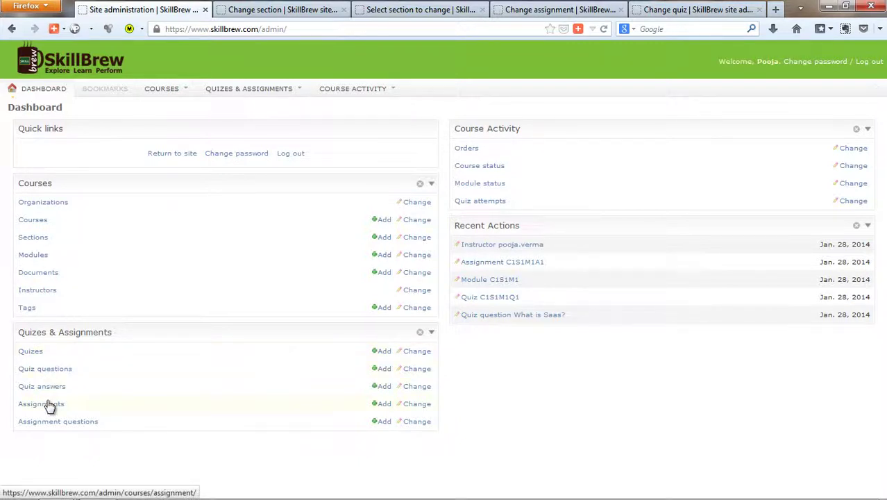
# - Review the orders list and the course status list from the dashboard, returning to the dashboard after each
pyautogui.click(473, 152)
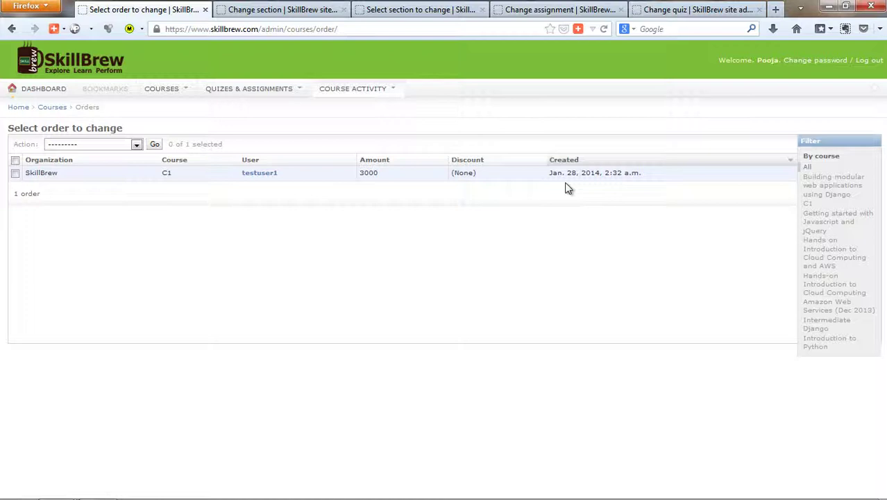
pyautogui.click(12, 30)
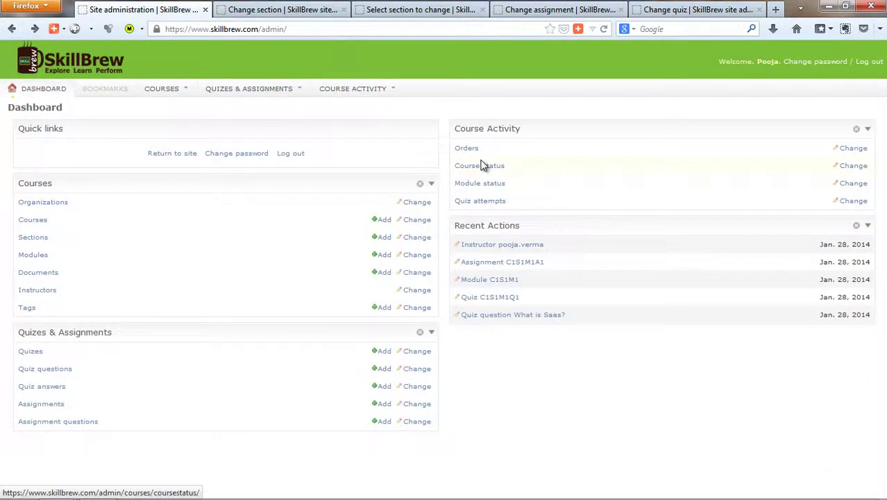
pyautogui.click(484, 167)
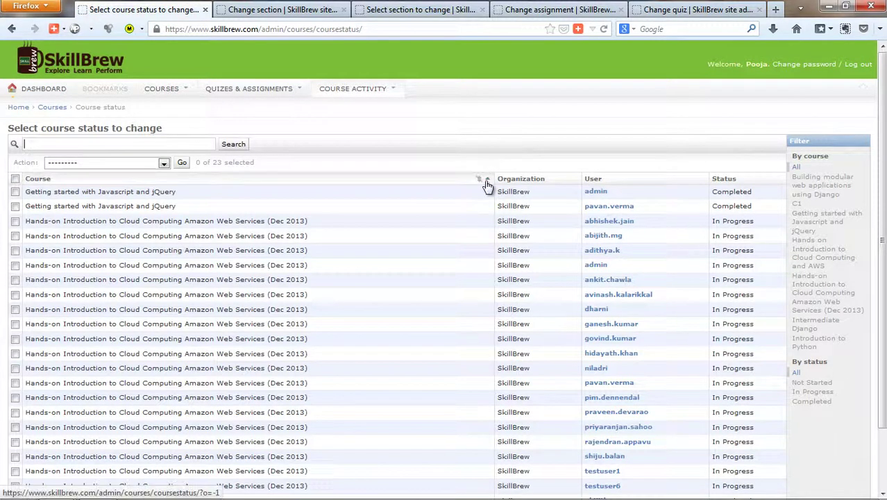
pyautogui.scroll(-2, 469, 248)
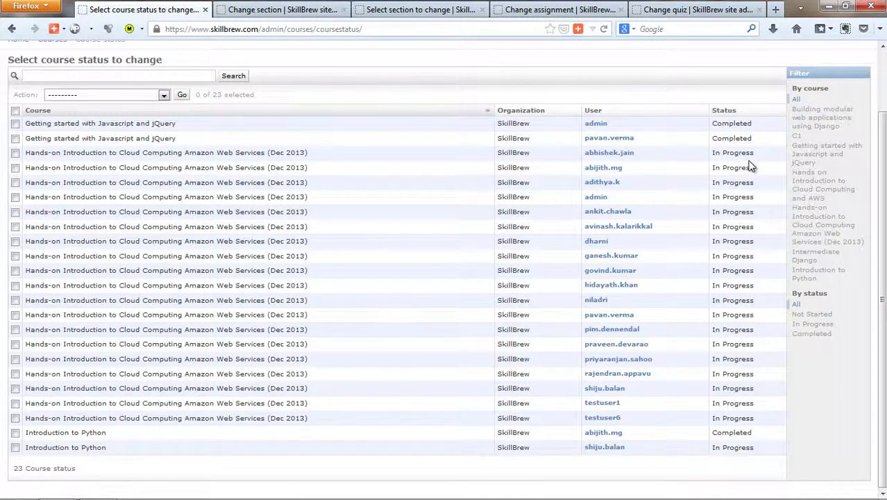
pyautogui.click(11, 30)
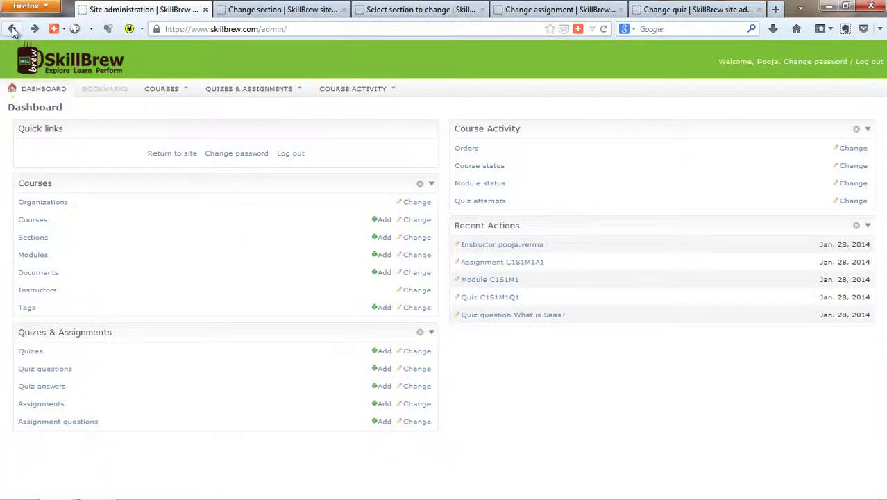
# - Go to the module status list from the dashboard and look through its records
pyautogui.click(494, 186)
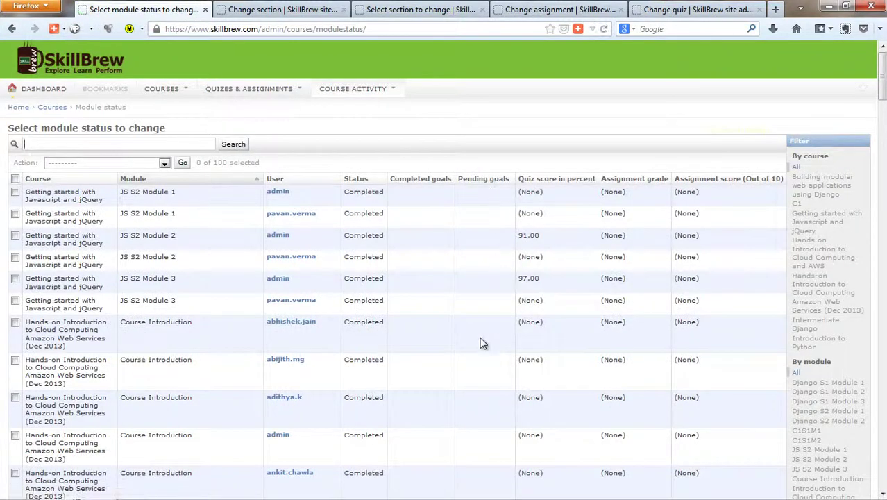
pyautogui.scroll(-5, 473, 347)
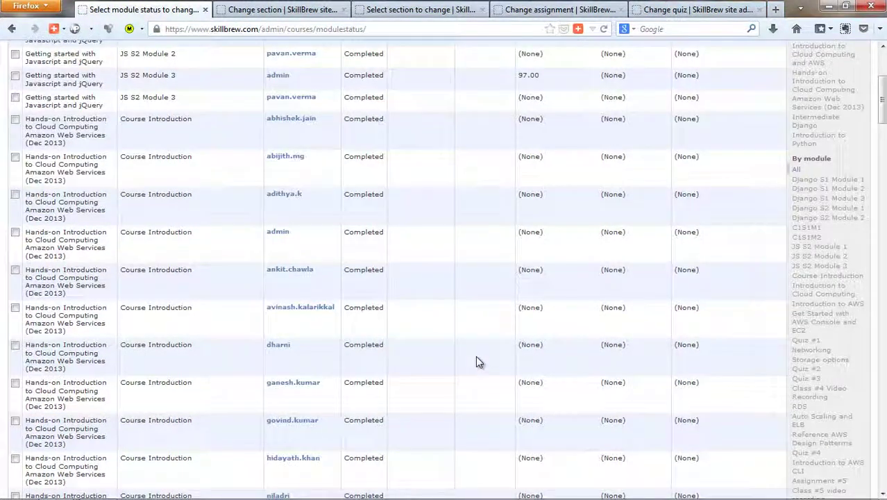
pyautogui.scroll(5, 475, 356)
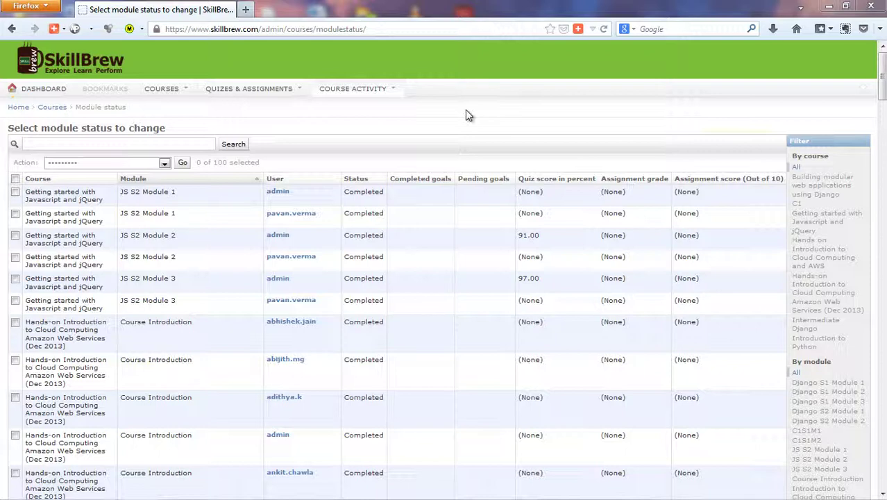
# - Reopen the module status list from the course activity options and filter it to submitted assignments
pyautogui.moveTo(392, 91)
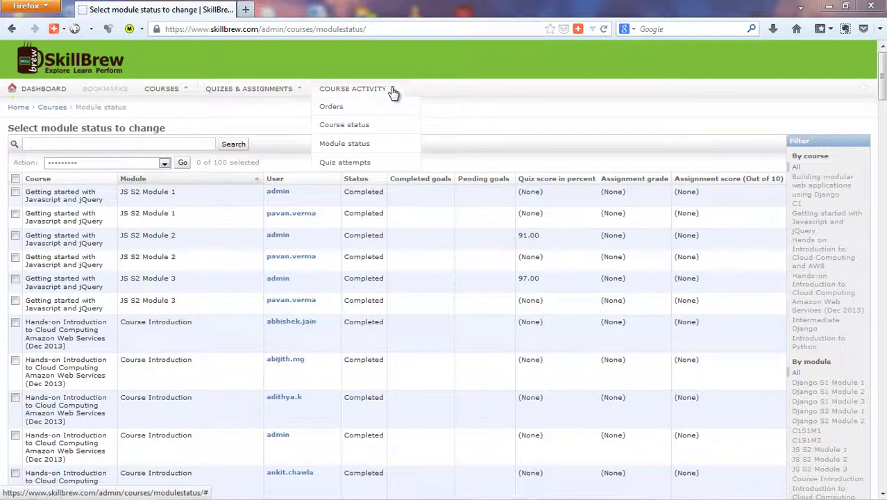
pyautogui.click(361, 149)
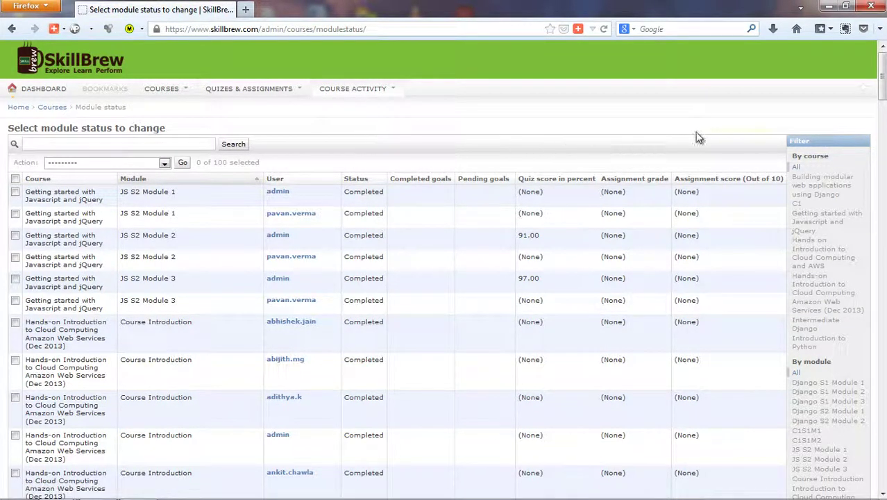
pyautogui.moveTo(883, 93); pyautogui.dragTo(875, 163)
pyautogui.click(822, 329)
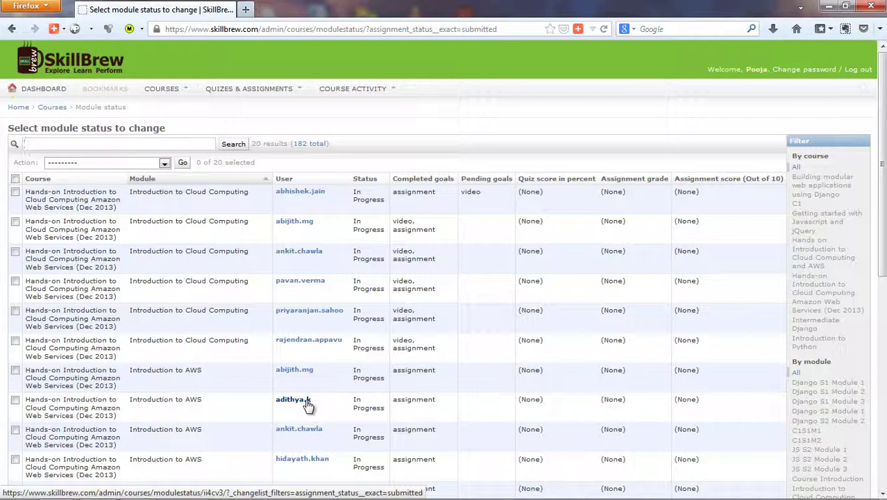
# - Open the fourth Introduction to Cloud Computing record in the filtered list and expand its assignment status details
pyautogui.click(317, 284)
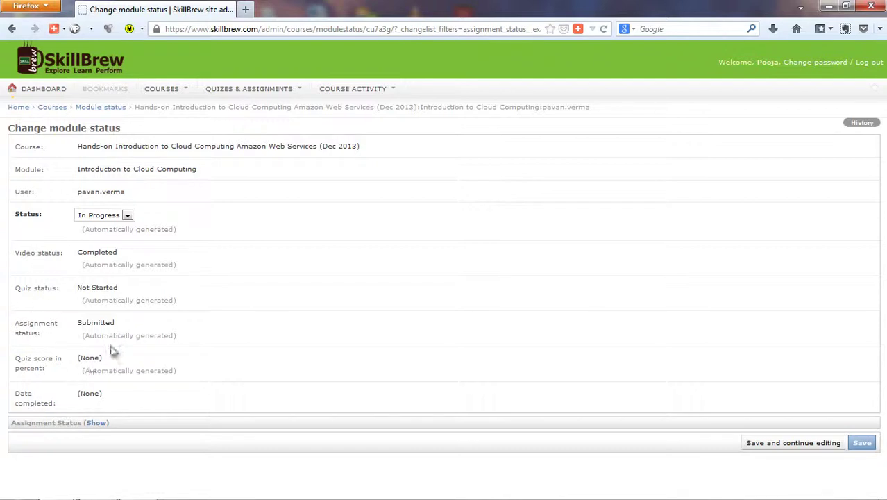
pyautogui.click(101, 423)
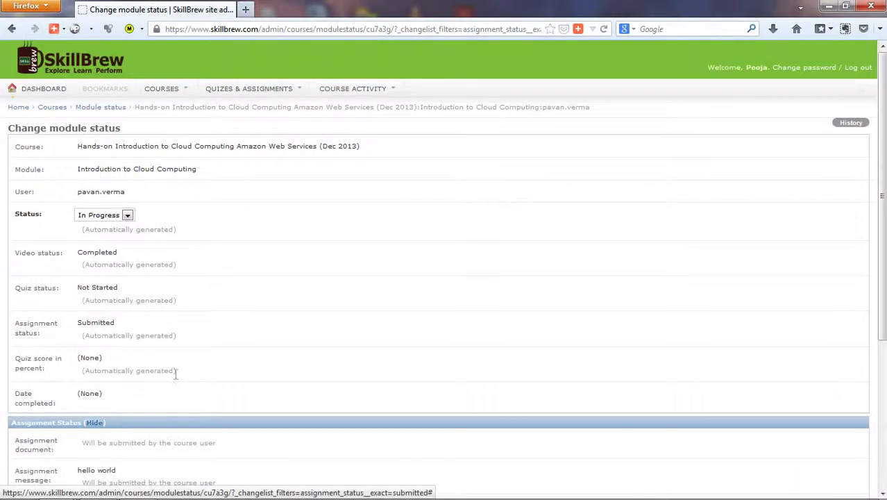
pyautogui.scroll(-4, 175, 372)
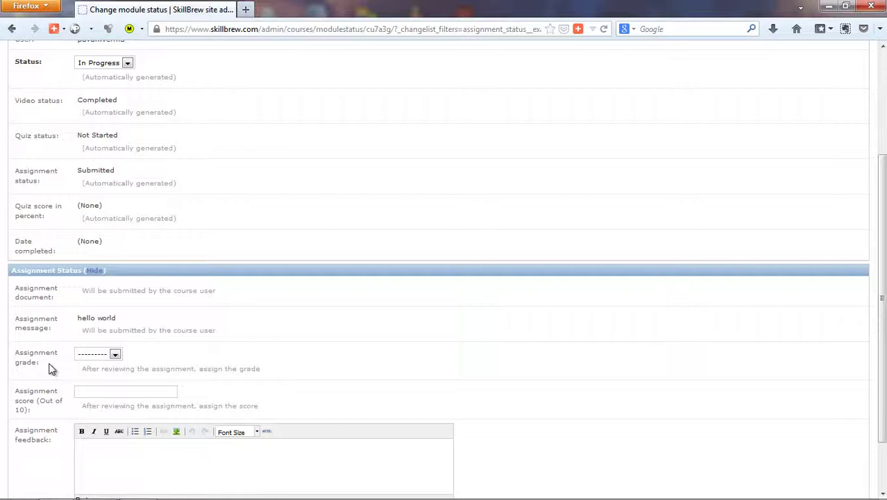
# - Examine the assignment score and feedback fields and the submitted status, and leave the record without saving
pyautogui.click(100, 396)
pyautogui.scroll(-2, 275, 370)
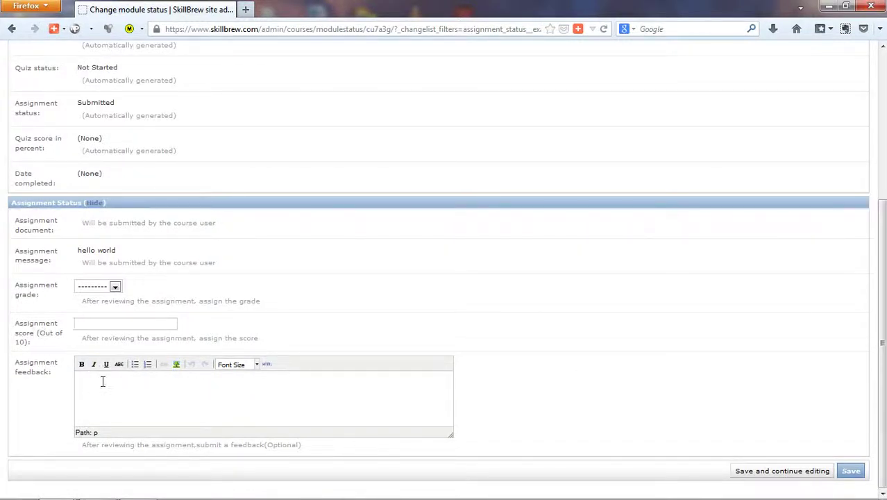
pyautogui.click(102, 380)
pyautogui.scroll(3, 219, 190)
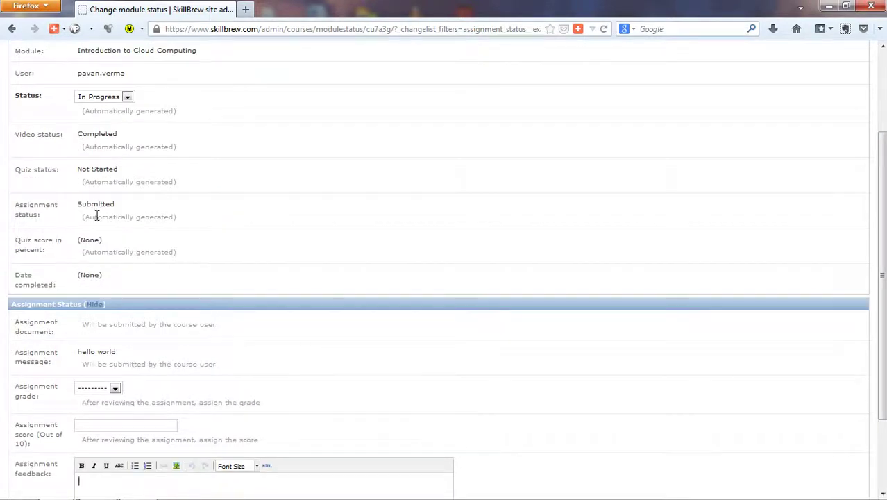
pyautogui.hotkey('alt', 'Left')
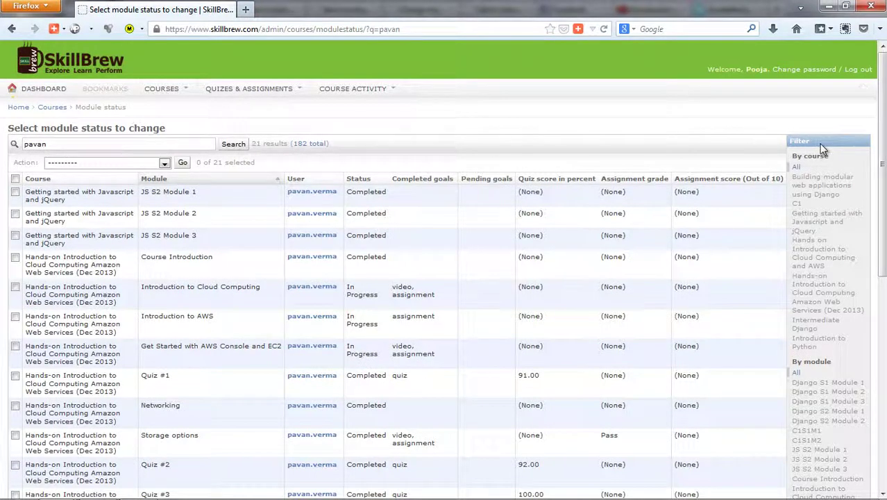
# - Go to the courses list and search it for "Aws"
pyautogui.moveTo(188, 90)
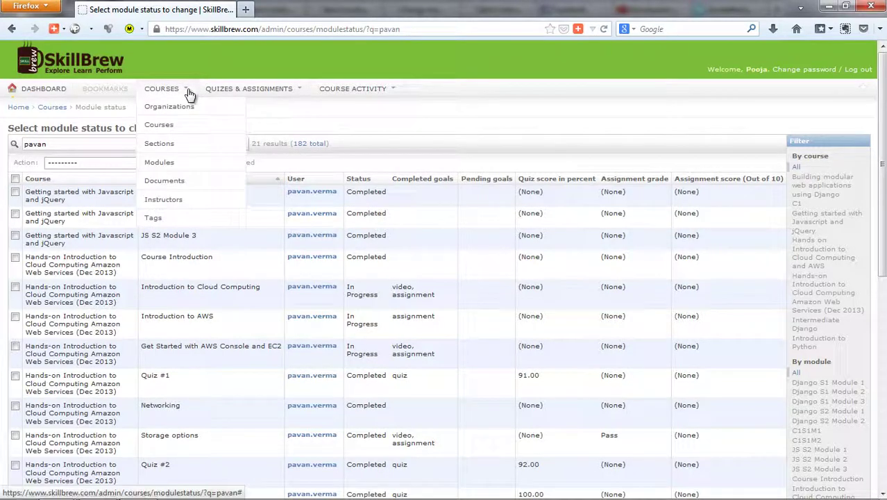
pyautogui.click(172, 128)
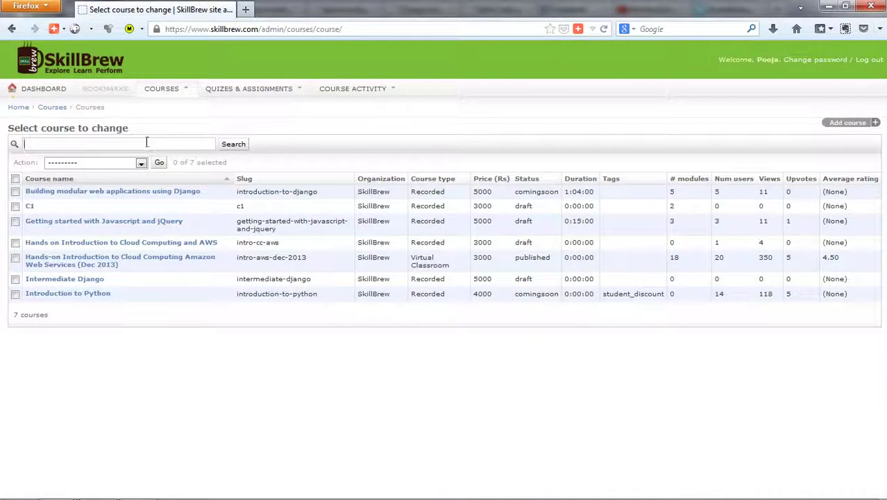
pyautogui.write('Aws')
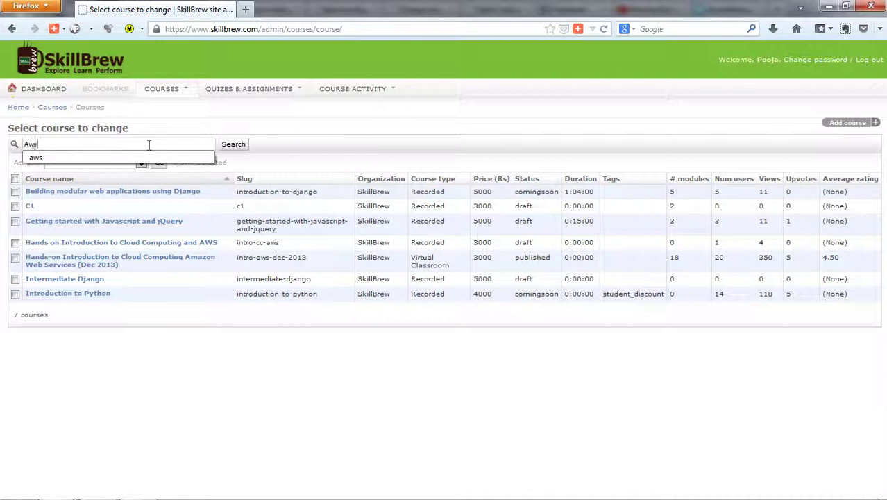
pyautogui.click(234, 144)
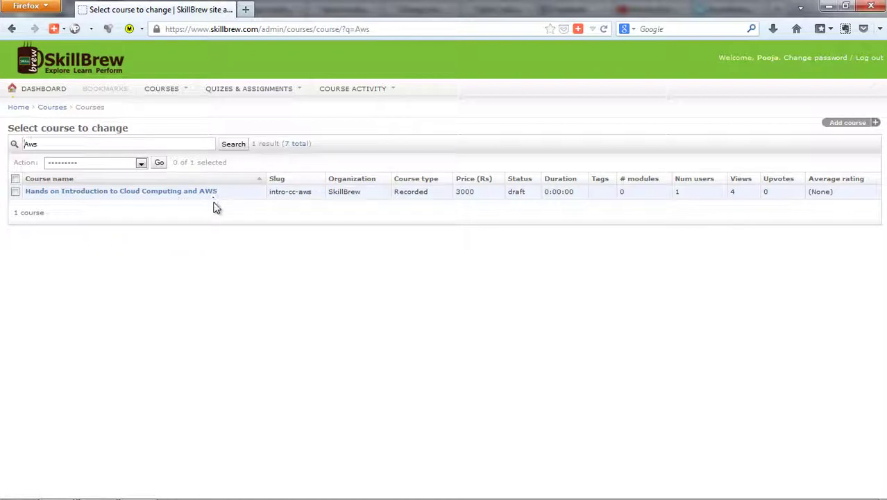
# - Go to the modules list and filter it by the course Hands-on Introduction to Cloud Computing Amazon Web Services (Dec 2013)
pyautogui.moveTo(163, 88)
pyautogui.click(164, 162)
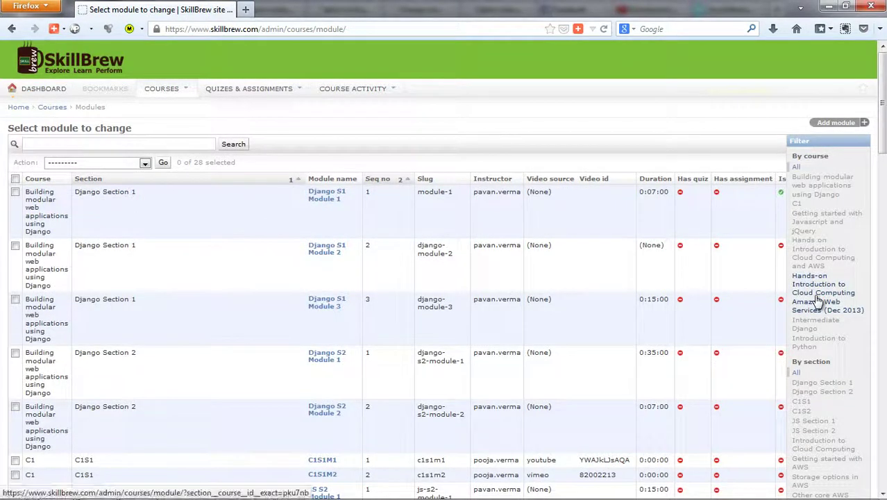
pyautogui.click(817, 299)
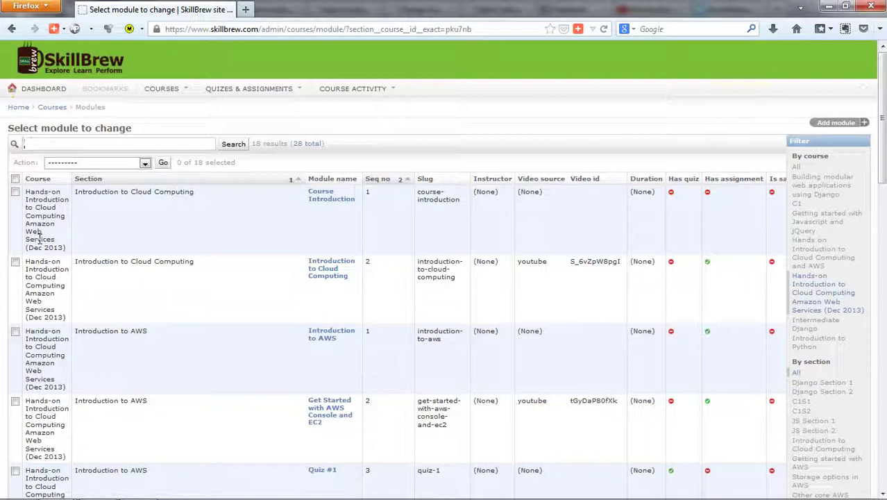
# - Go back to the module status list and search it by a user's first name
pyautogui.click(383, 89)
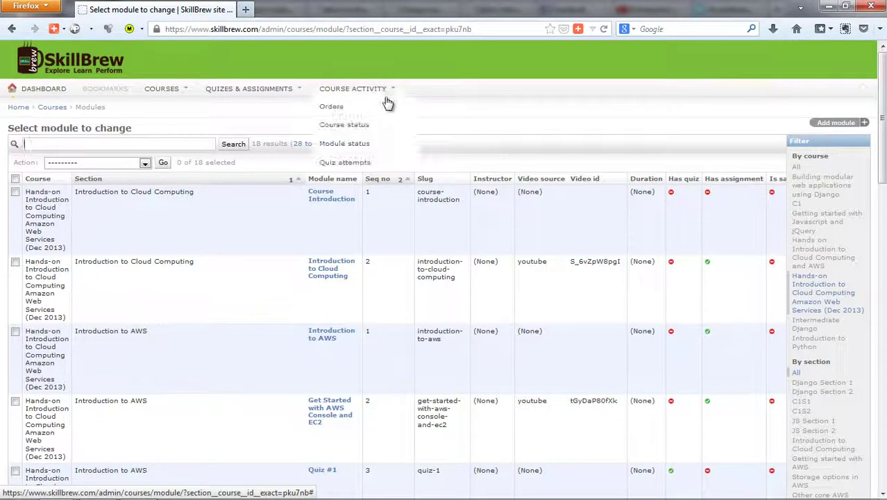
pyautogui.click(361, 148)
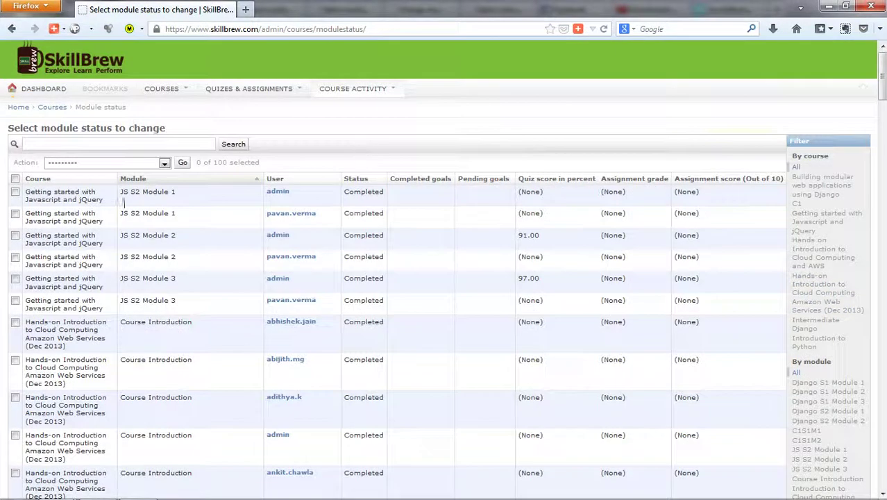
pyautogui.doubleClick(136, 141)
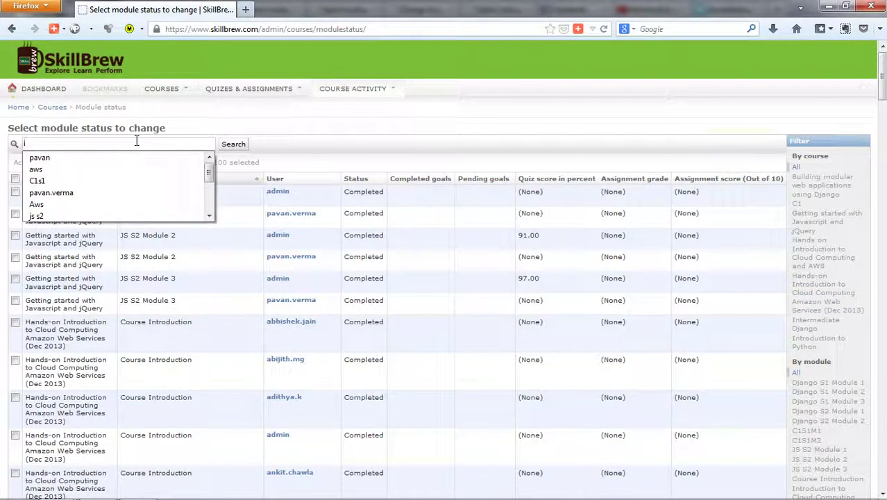
pyautogui.click(138, 157)
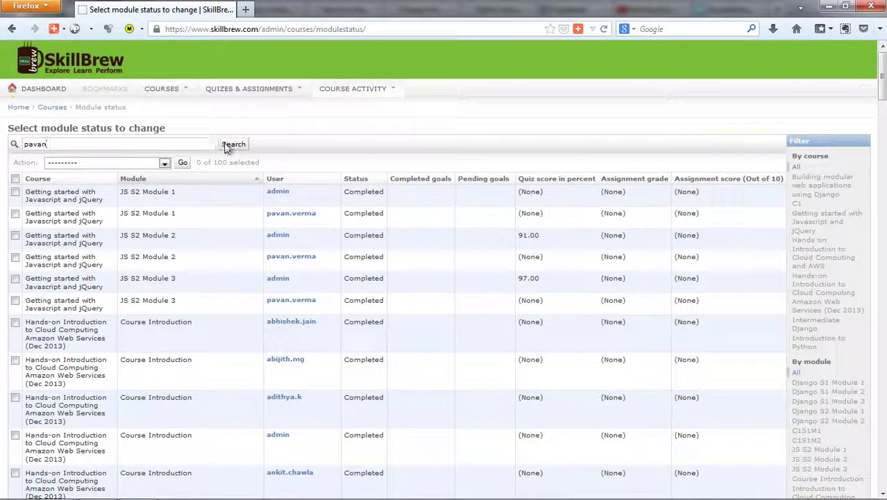
pyautogui.click(225, 147)
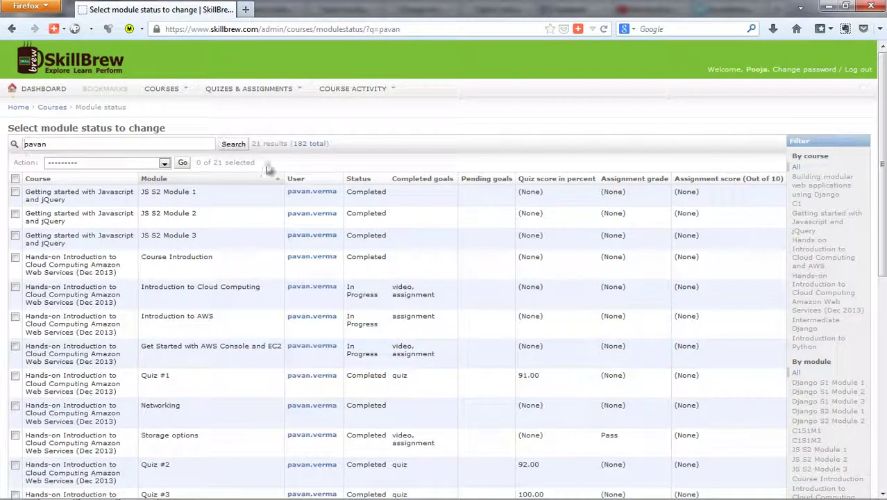